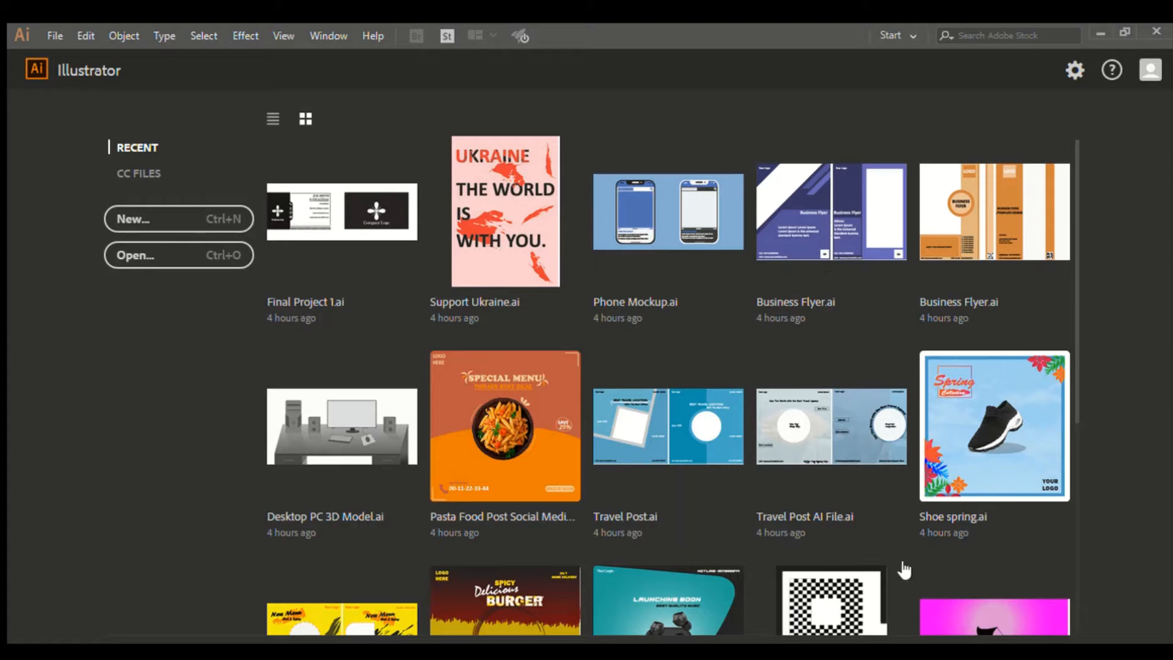
Step: Open Untitled-10, zoom out to 50%, and set the stroke colour to None
{"action": "left_click", "coordinate": [909, 579]}
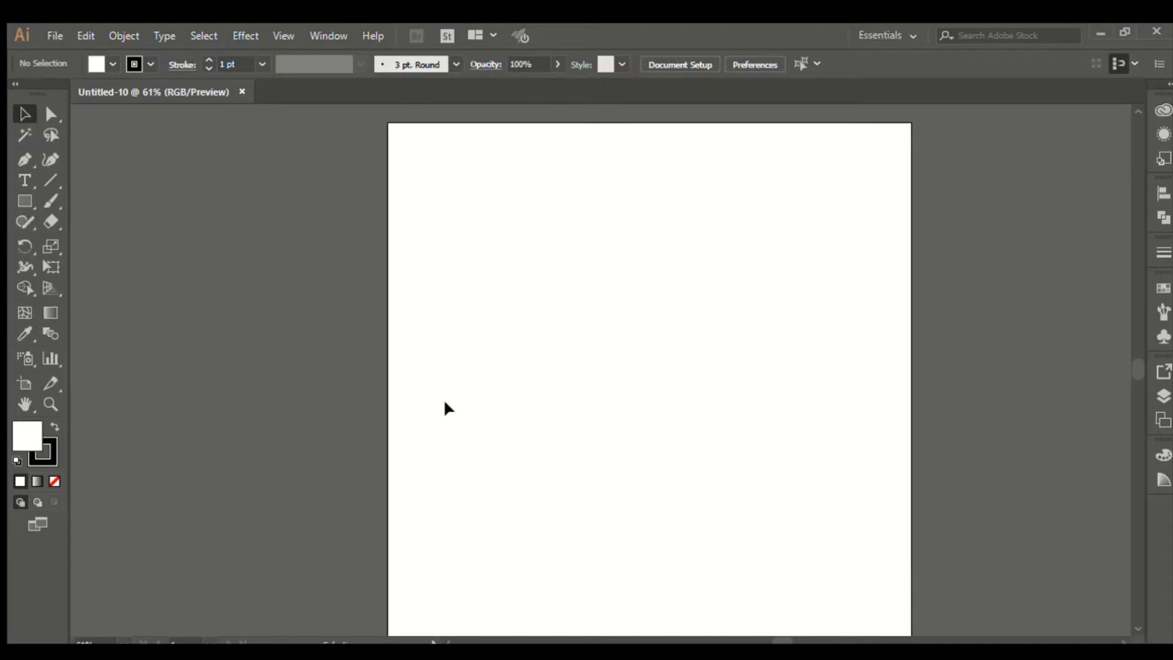
{"action": "scroll", "coordinate": [262, 306], "scroll_direction": "down", "scroll_amount": 1}
{"action": "scroll", "coordinate": [412, 290], "scroll_direction": "down", "scroll_amount": 1}
{"action": "scroll", "coordinate": [412, 291], "scroll_direction": "up", "scroll_amount": 1}
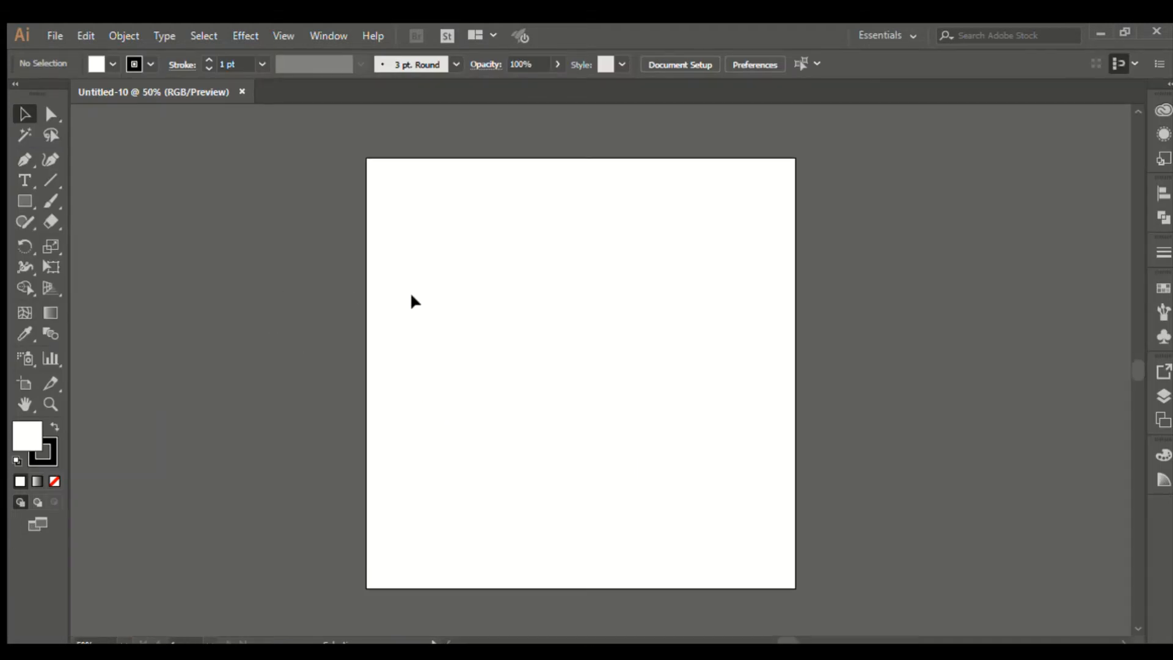
{"action": "left_click", "coordinate": [49, 462]}
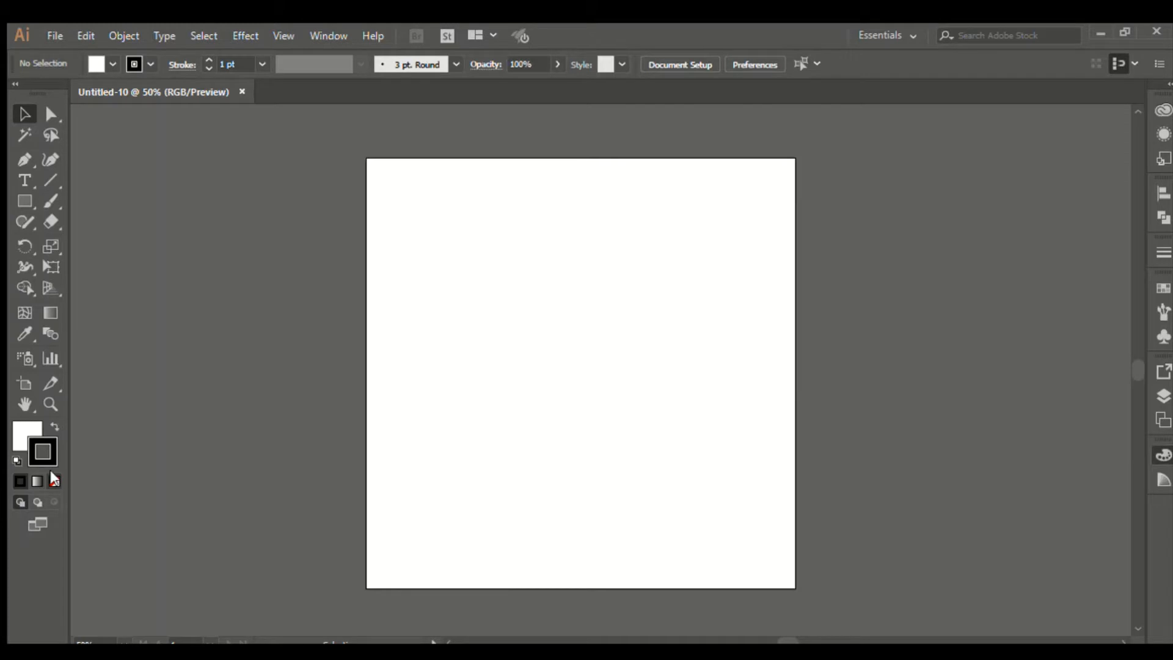
{"action": "left_click", "coordinate": [55, 481]}
Step: With fill in front, drag the placed penne photo across the artboard so it overflows the edges
{"action": "left_click", "coordinate": [23, 431]}
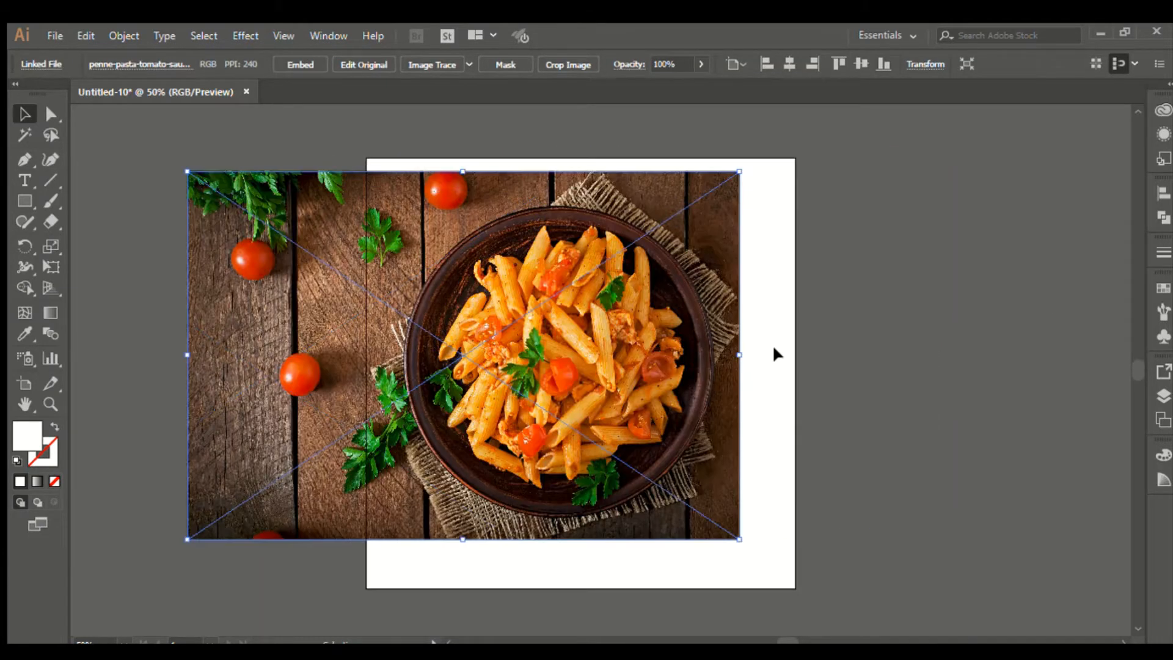
{"action": "left_click", "coordinate": [776, 348]}
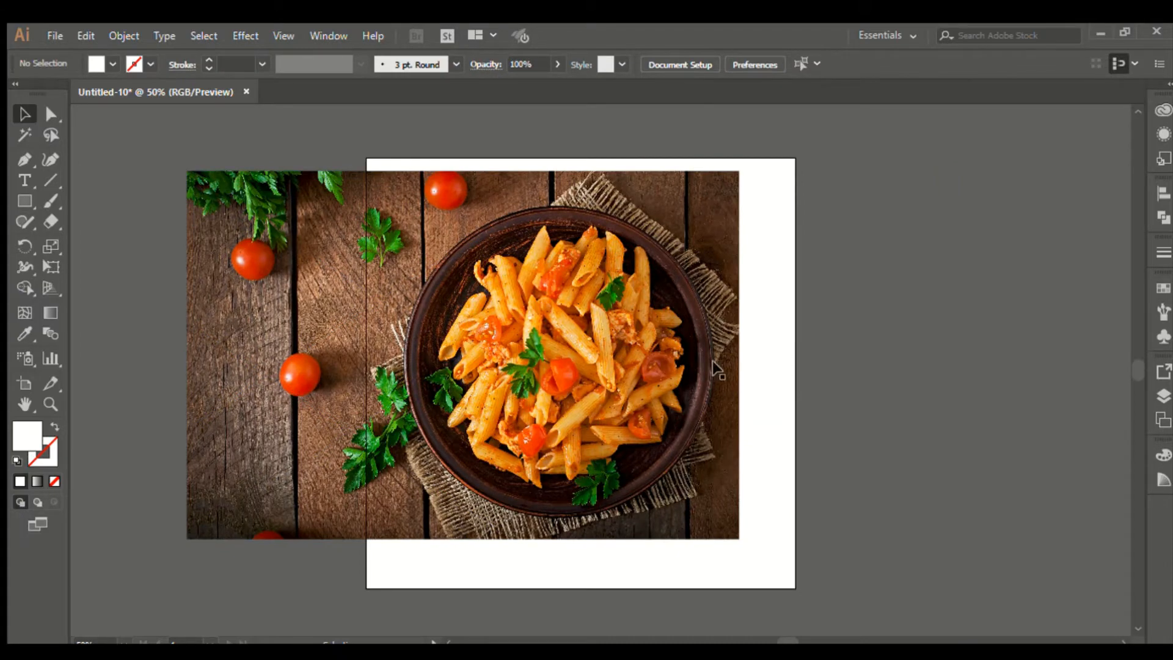
{"action": "left_click_drag", "start_coordinate": [715, 367], "coordinate": [780, 366]}
{"action": "left_click", "coordinate": [852, 343]}
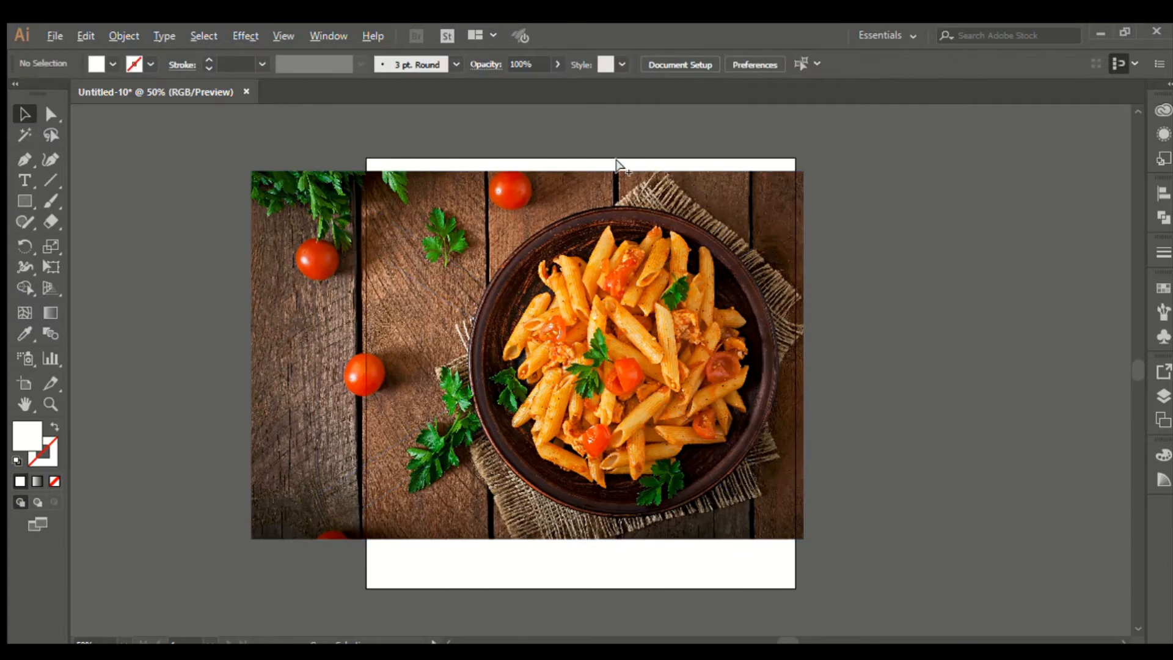
{"action": "scroll", "coordinate": [618, 163], "scroll_direction": "up", "scroll_amount": 1}
{"action": "scroll", "coordinate": [880, 372], "scroll_direction": "down", "scroll_amount": 2}
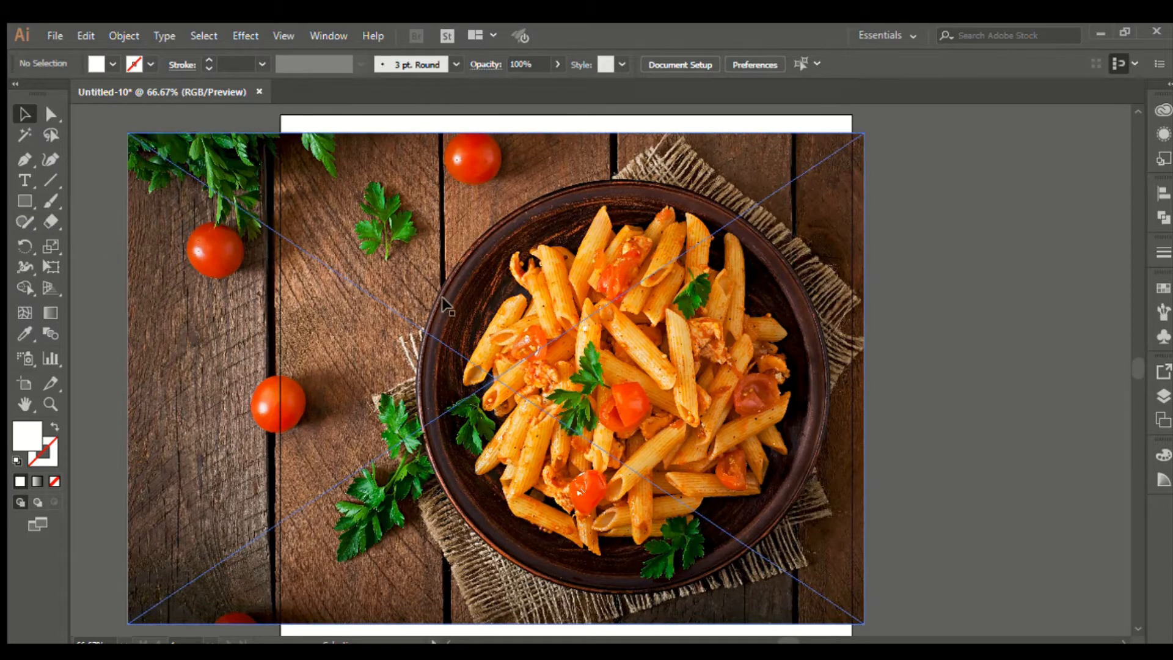
Step: Draw a circle with the Ellipse tool large enough to cover the pasta plate
{"action": "left_click", "coordinate": [20, 199]}
{"action": "key", "text": "l"}
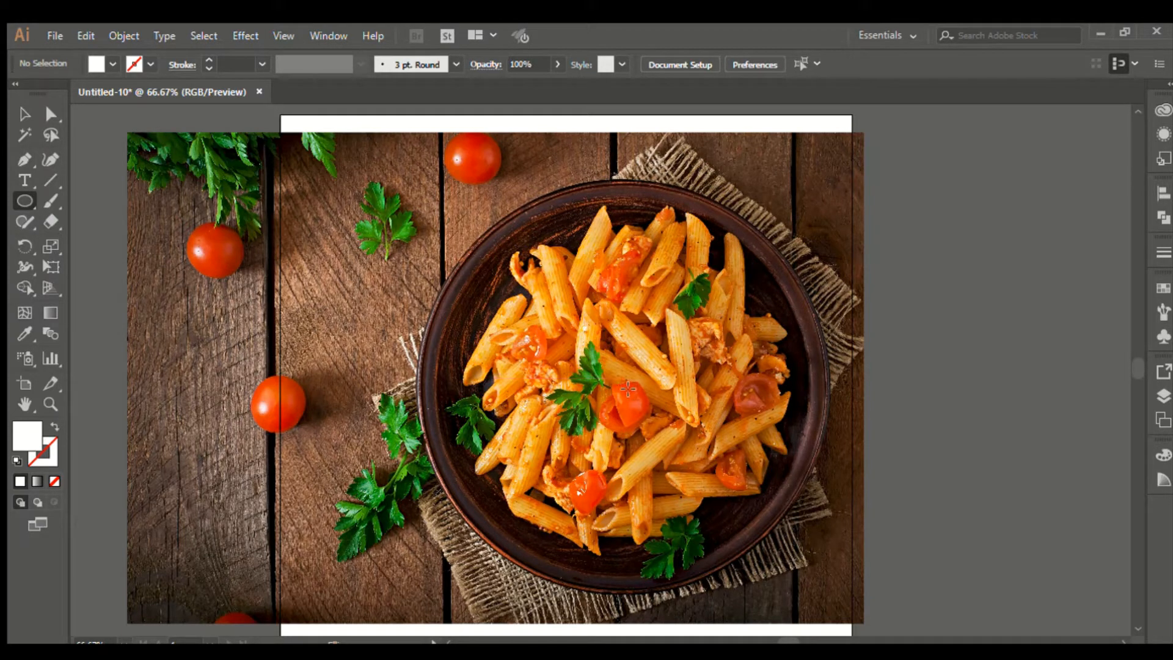
{"action": "left_click_drag", "start_coordinate": [628, 379], "coordinate": [680, 450]}
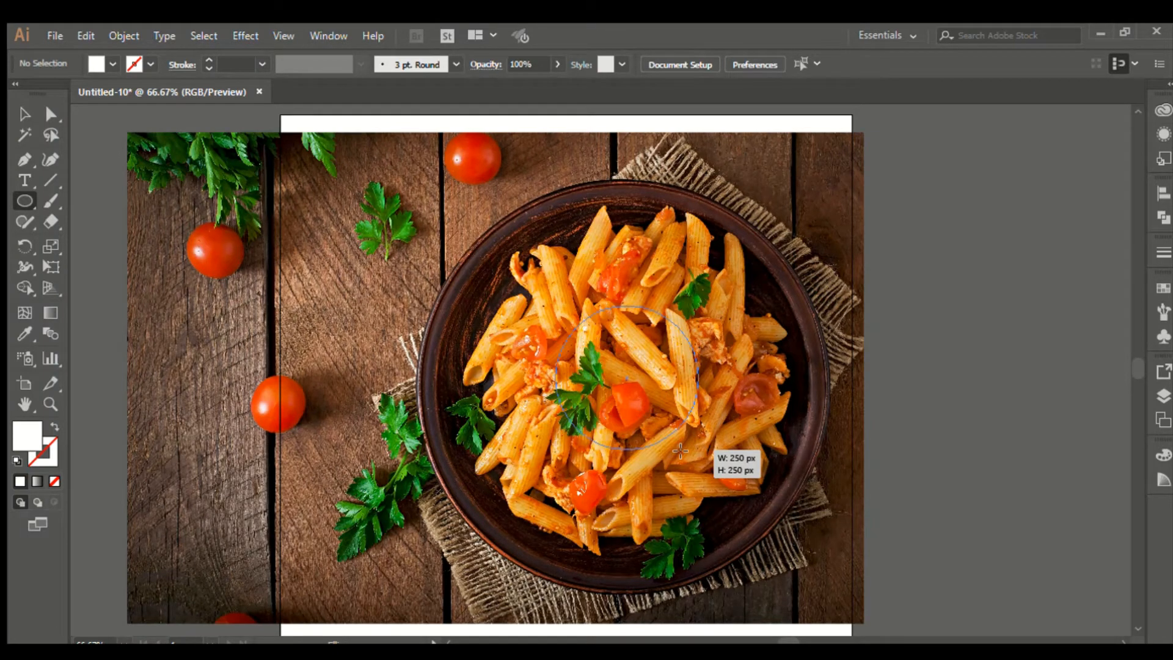
{"action": "left_click_drag", "start_coordinate": [680, 450], "coordinate": [781, 577]}
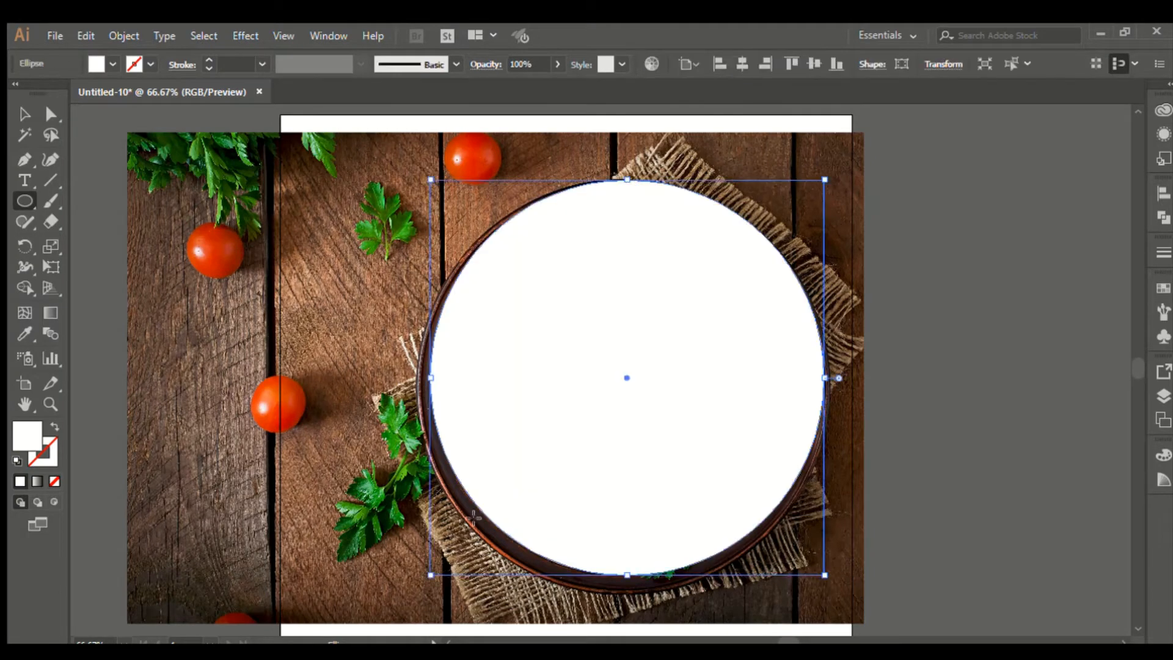
Step: Resize and nudge the circle until it sits exactly over the plate
{"action": "left_click", "coordinate": [24, 114]}
{"action": "left_click", "coordinate": [995, 348]}
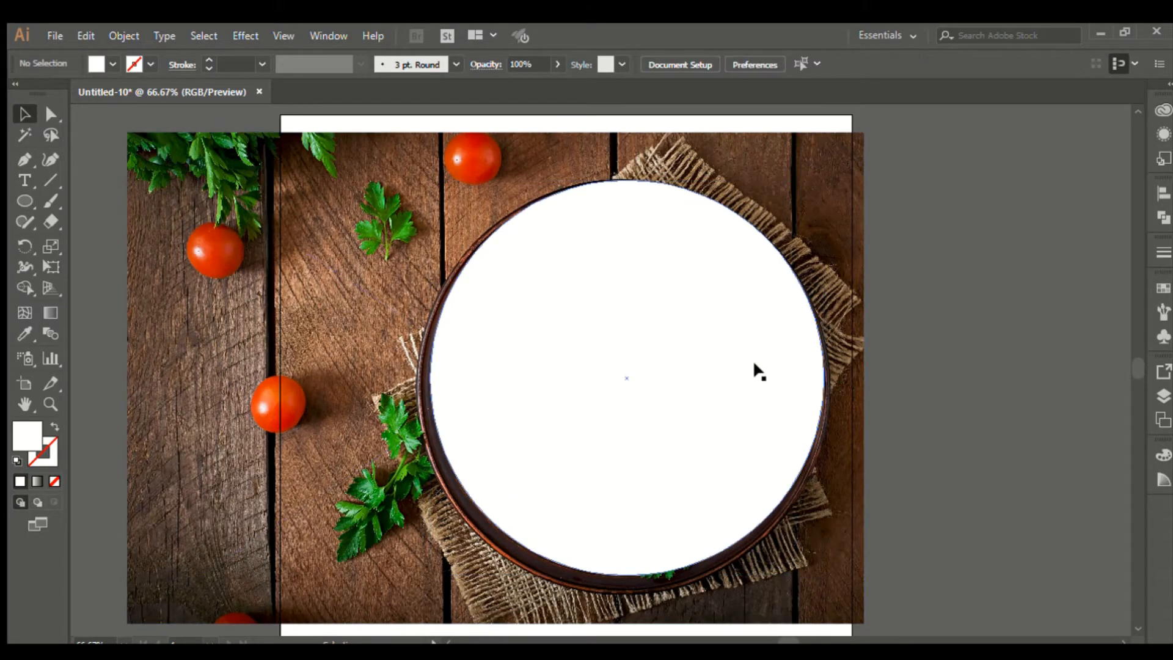
{"action": "left_click_drag", "start_coordinate": [752, 367], "coordinate": [751, 369]}
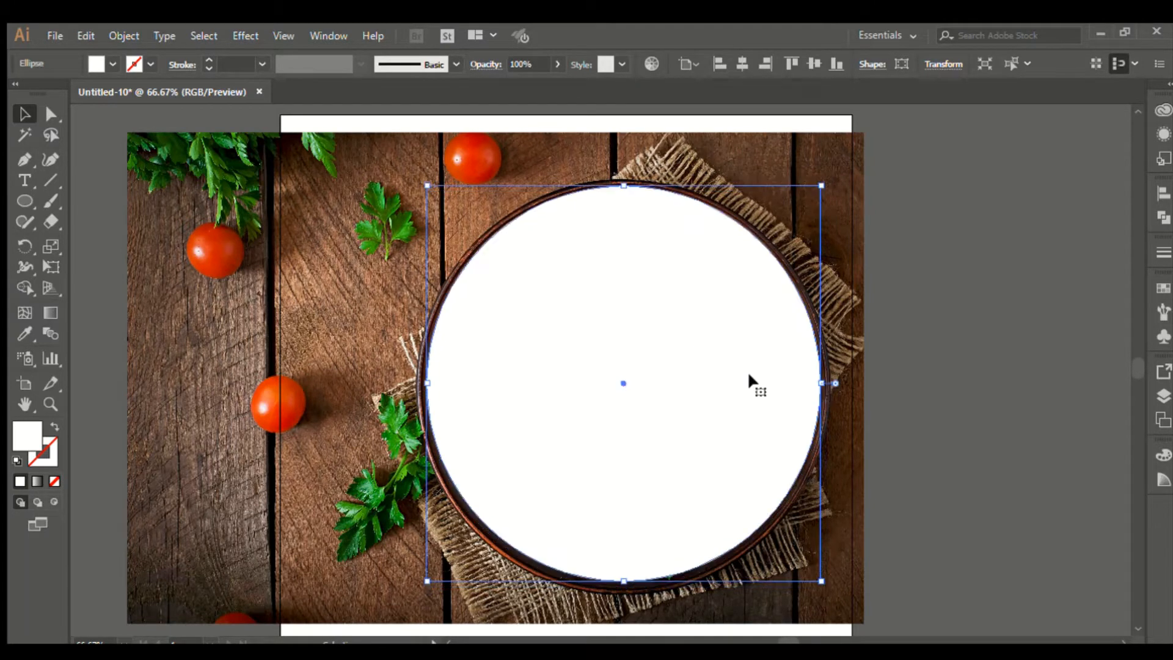
{"action": "left_click", "coordinate": [764, 545], "text": "shift"}
{"action": "left_click_drag", "start_coordinate": [821, 581], "coordinate": [826, 587]}
{"action": "left_click_drag", "start_coordinate": [731, 465], "coordinate": [726, 465]}
{"action": "key", "text": "Down"}
{"action": "key", "text": "Down"}
{"action": "key", "text": "Down"}
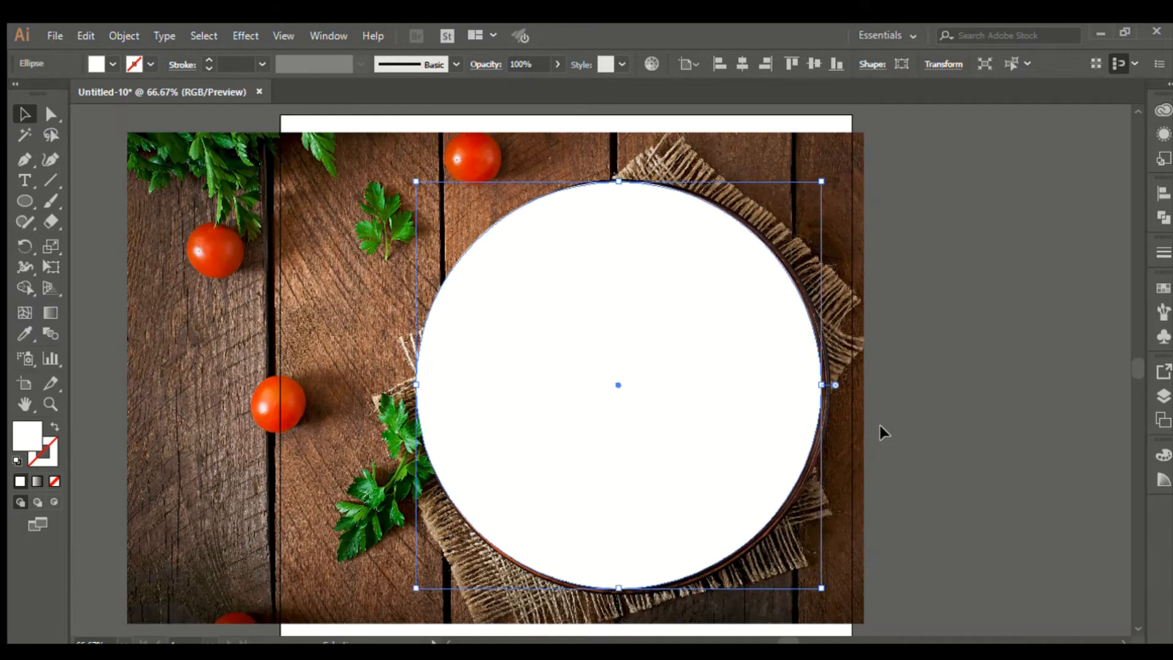
{"action": "key", "text": "Right"}
{"action": "key", "text": "Right"}
{"action": "key", "text": "Right"}
{"action": "key", "text": "Right"}
{"action": "key", "text": "Right"}
{"action": "key", "text": "Right"}
{"action": "key", "text": "Right"}
{"action": "key", "text": "Right"}
{"action": "key", "text": "Right"}
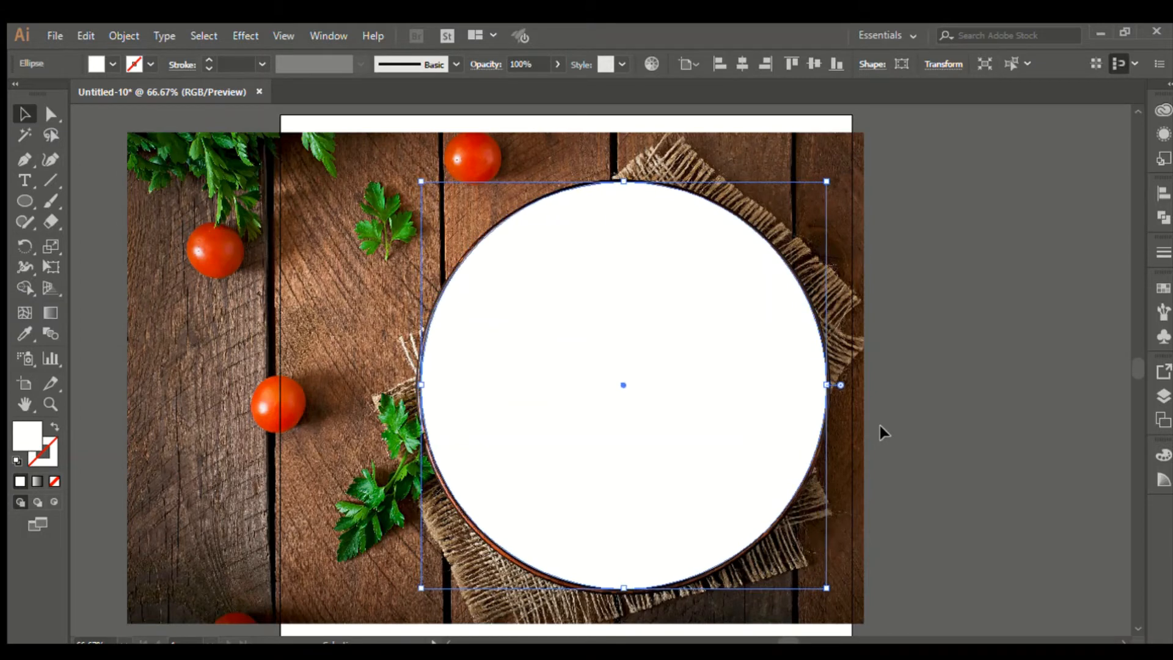
{"action": "left_click", "coordinate": [880, 425]}
Step: Select the photo and circle together and apply a clipping mask with Ctrl+7
{"action": "left_click", "coordinate": [260, 275]}
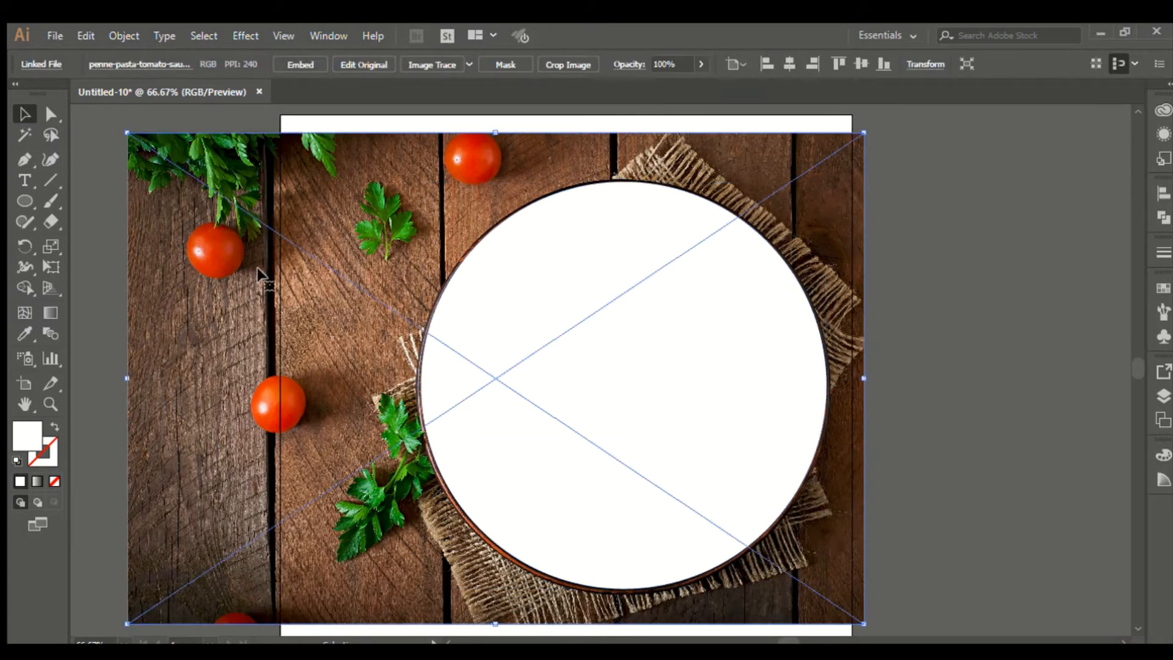
{"action": "left_click", "coordinate": [557, 254], "text": "shift"}
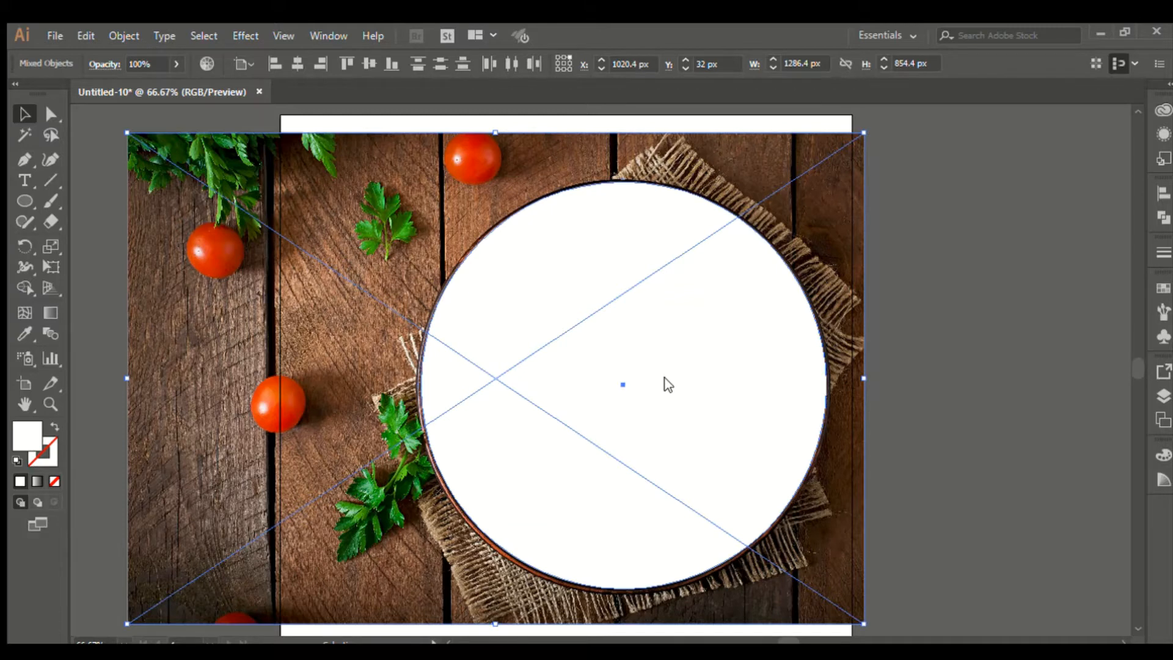
{"action": "key", "text": "ctrl+7"}
{"action": "left_click", "coordinate": [917, 346]}
{"action": "key", "text": "ctrl+minus"}
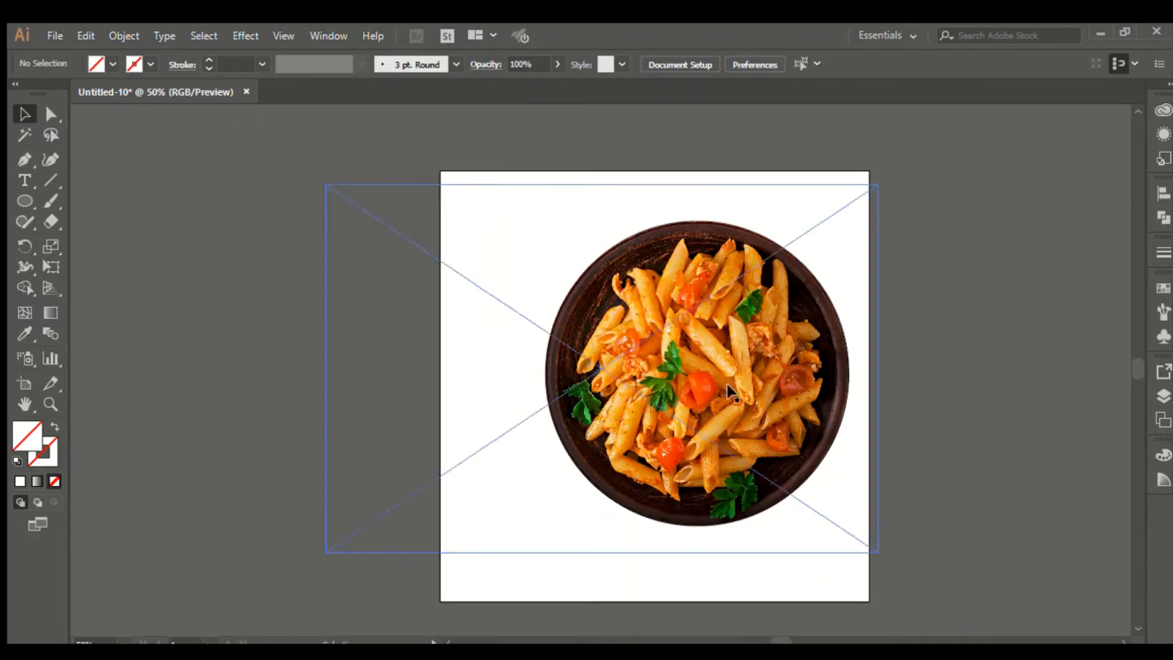
Step: Move the clipped pasta plate to the left of the artboard
{"action": "left_click_drag", "start_coordinate": [729, 391], "coordinate": [285, 317]}
{"action": "left_click", "coordinate": [624, 149]}
{"action": "left_click", "coordinate": [464, 211]}
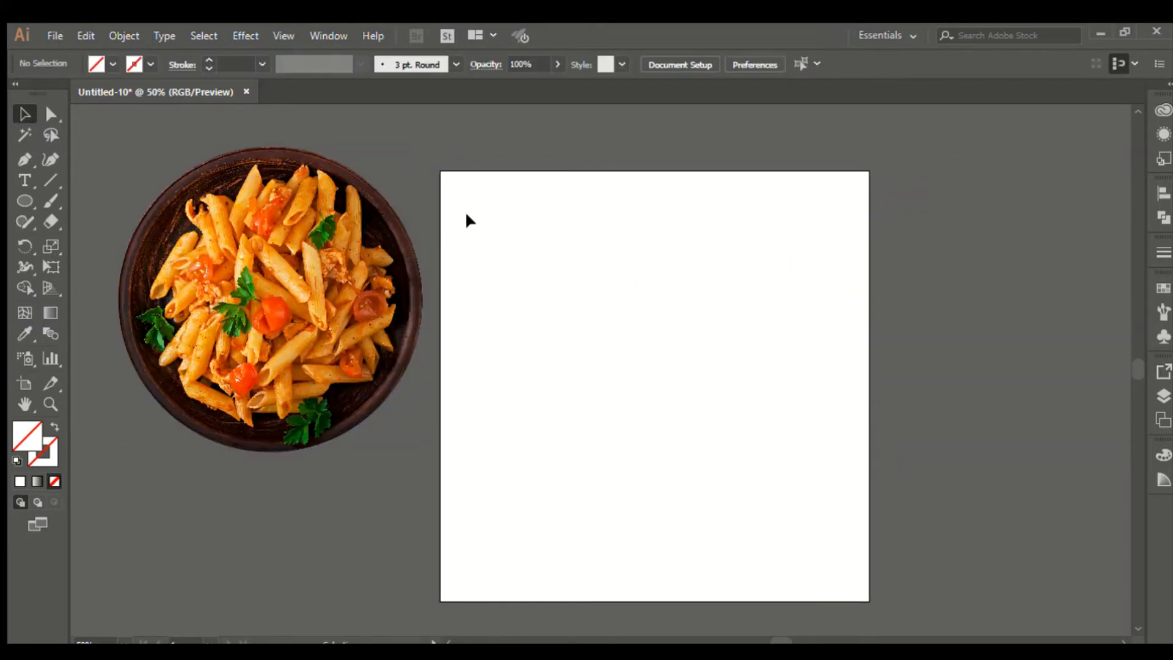
Step: Draw an artboard-sized rectangle filled with pink
{"action": "left_click", "coordinate": [31, 200]}
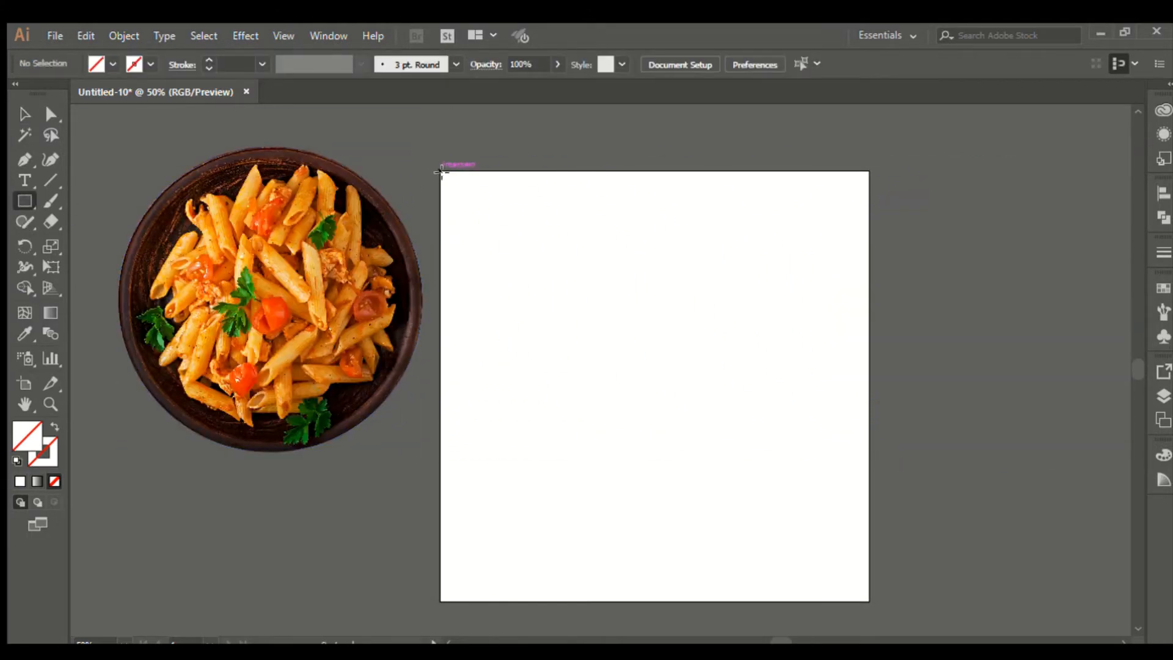
{"action": "left_click_drag", "start_coordinate": [442, 172], "coordinate": [873, 603]}
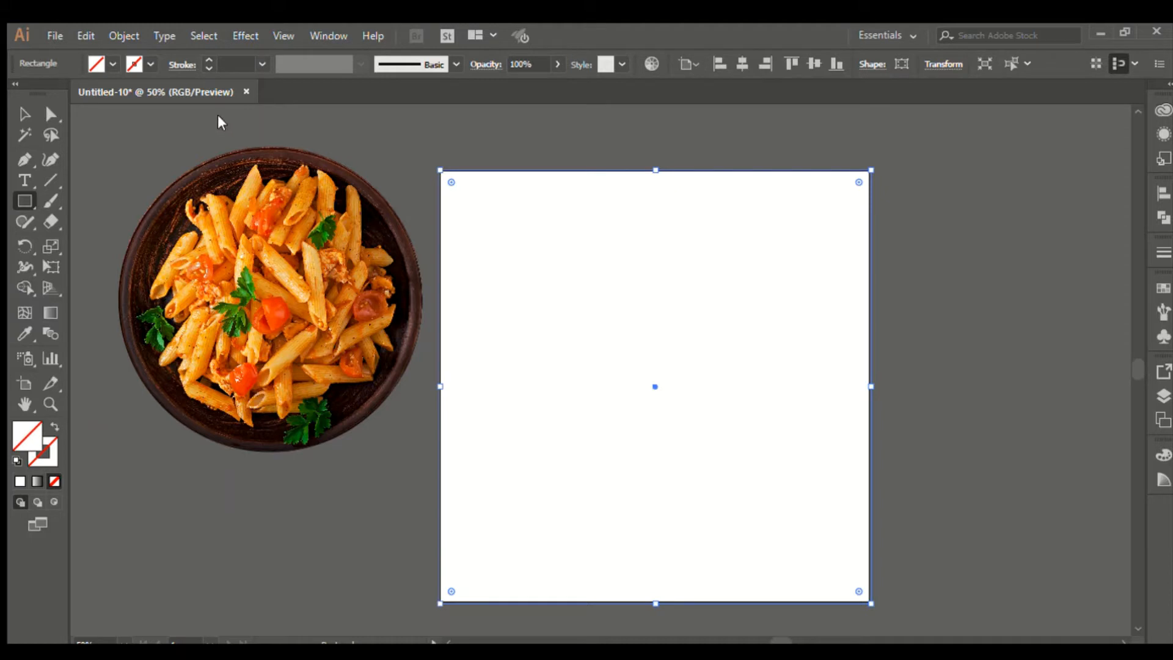
{"action": "left_click", "coordinate": [439, 89]}
{"action": "left_click", "coordinate": [19, 110]}
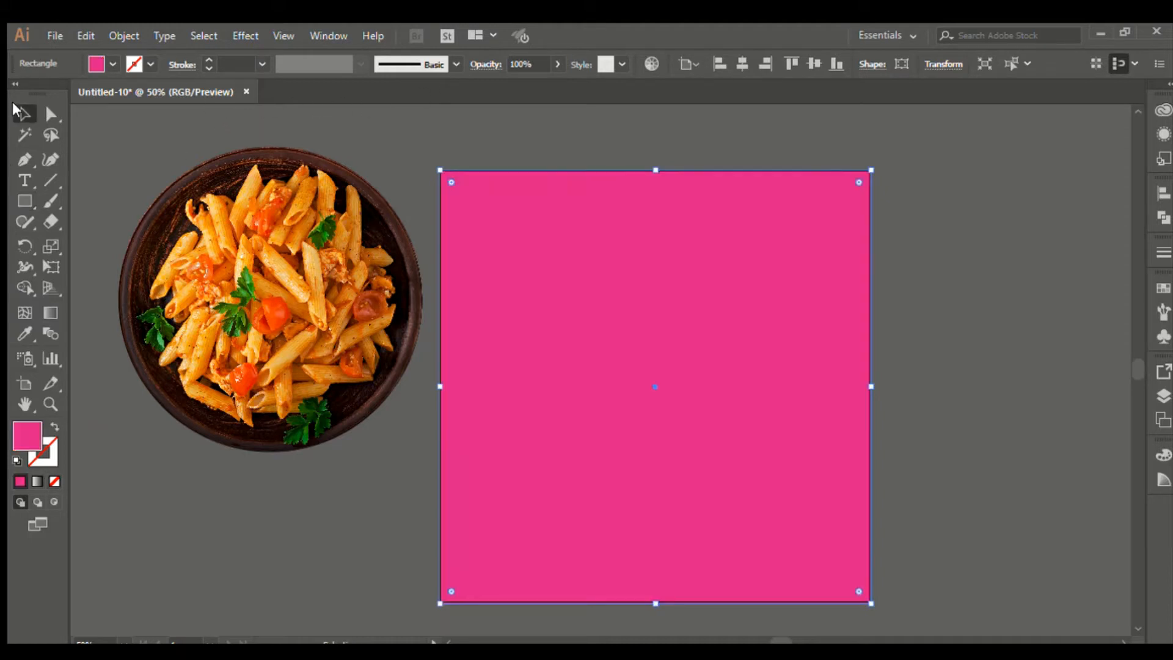
{"action": "left_click", "coordinate": [411, 111]}
{"action": "left_click", "coordinate": [646, 264]}
Step: Lower the pink square's opacity and centre the pasta plate in front of it
{"action": "left_click_drag", "start_coordinate": [513, 91], "coordinate": [511, 91]}
{"action": "left_click", "coordinate": [533, 142]}
{"action": "left_click_drag", "start_coordinate": [337, 250], "coordinate": [733, 343]}
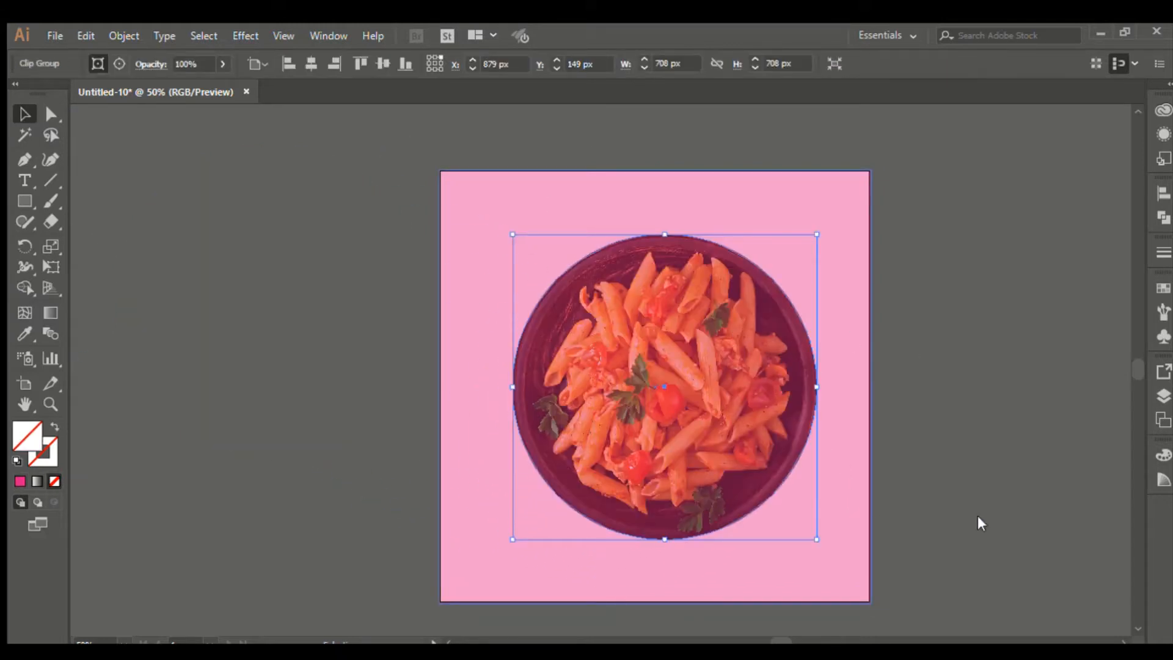
{"action": "key", "text": "ctrl+shift+bracketright"}
{"action": "left_click", "coordinate": [995, 442]}
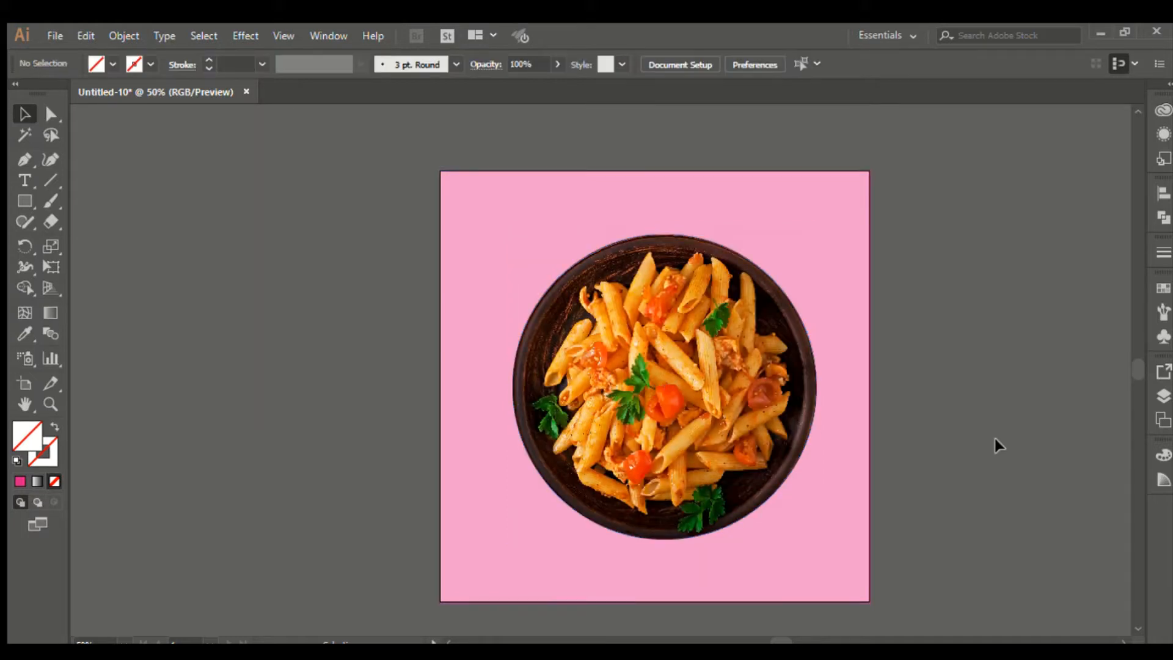
{"action": "scroll", "coordinate": [926, 398], "scroll_direction": "down", "scroll_amount": 1}
{"action": "scroll", "coordinate": [904, 381], "scroll_direction": "down", "scroll_amount": 1}
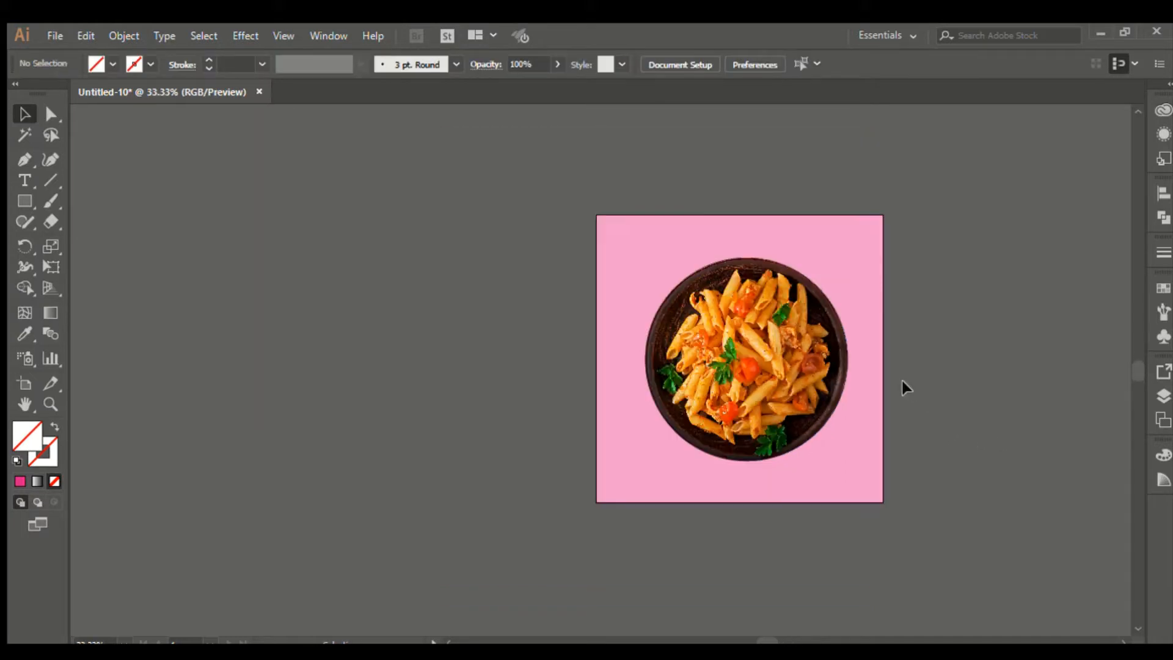
{"action": "scroll", "coordinate": [903, 382], "scroll_direction": "up", "scroll_amount": 1}
{"action": "scroll", "coordinate": [904, 382], "scroll_direction": "up", "scroll_amount": 1}
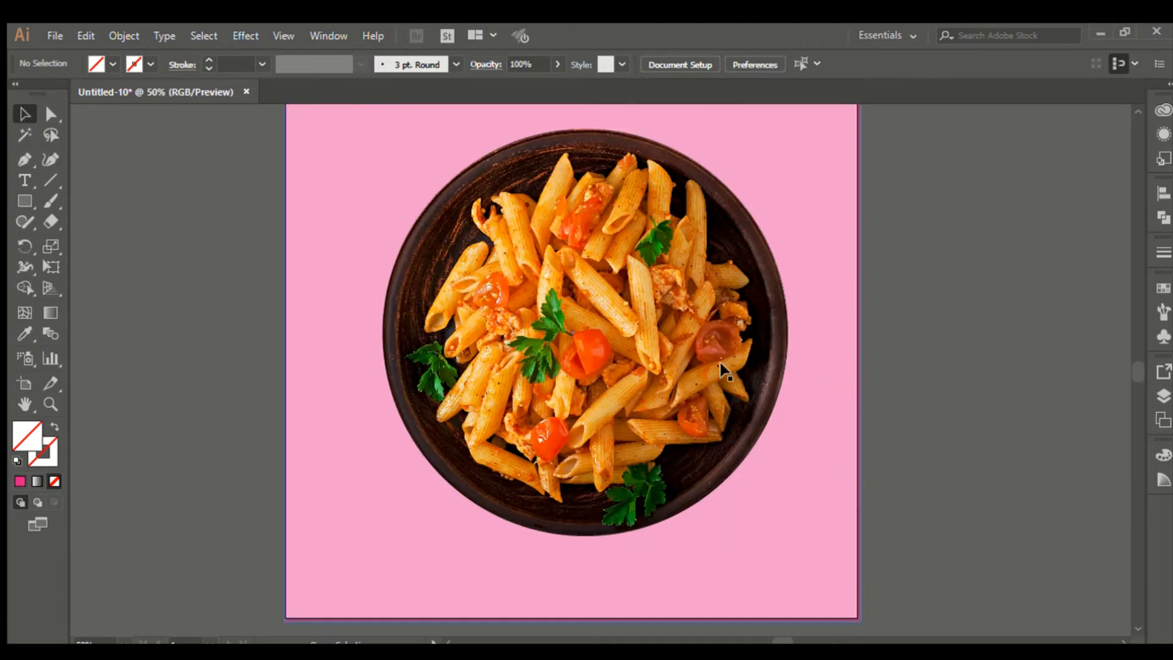
{"action": "scroll", "coordinate": [903, 380], "scroll_direction": "down", "scroll_amount": 1}
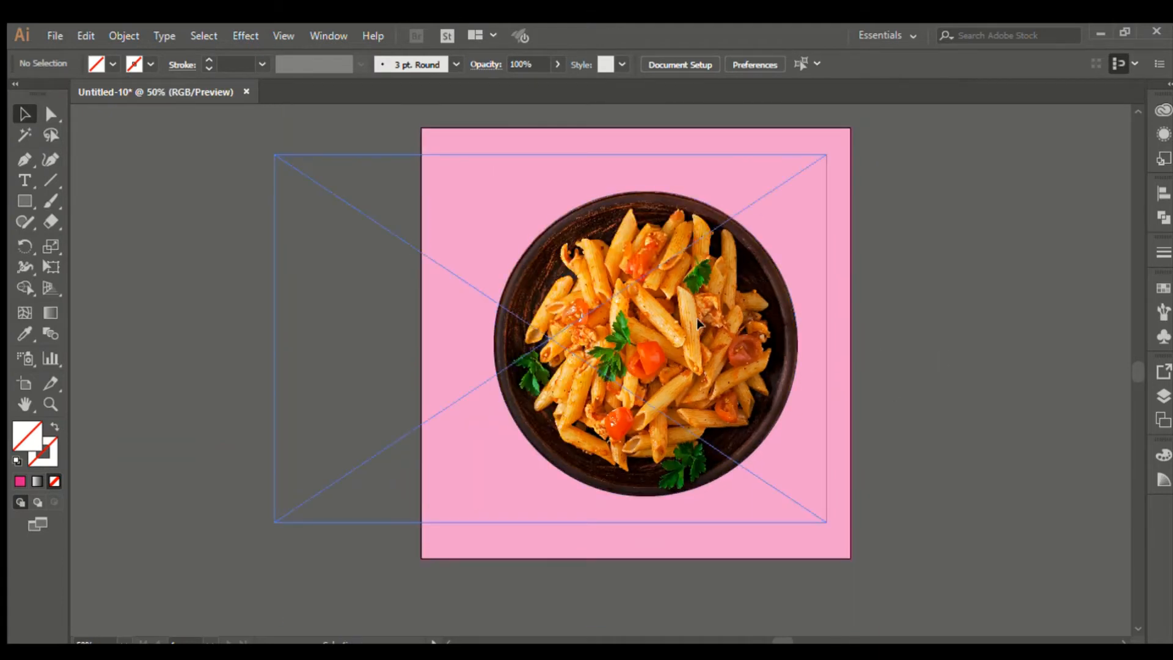
{"action": "left_click_drag", "start_coordinate": [701, 326], "coordinate": [727, 349]}
Step: Delete the pink background and move the pasta plate off the artboard to the left
{"action": "left_click", "coordinate": [796, 189]}
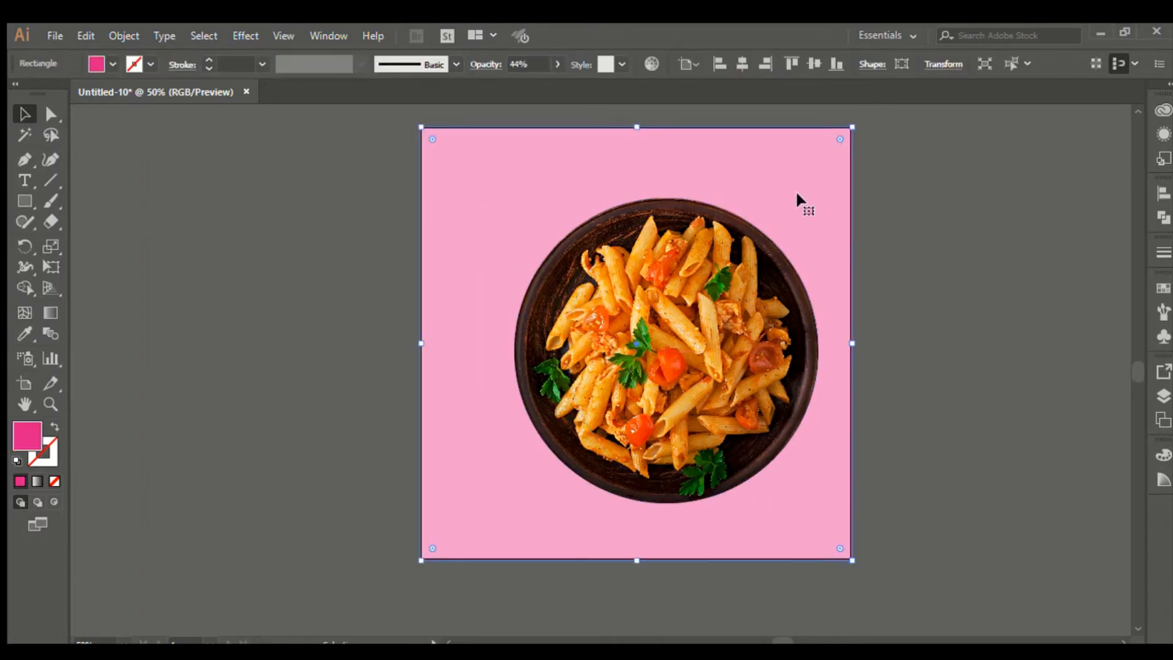
{"action": "key", "text": "Delete"}
{"action": "left_click_drag", "start_coordinate": [586, 384], "coordinate": [299, 379]}
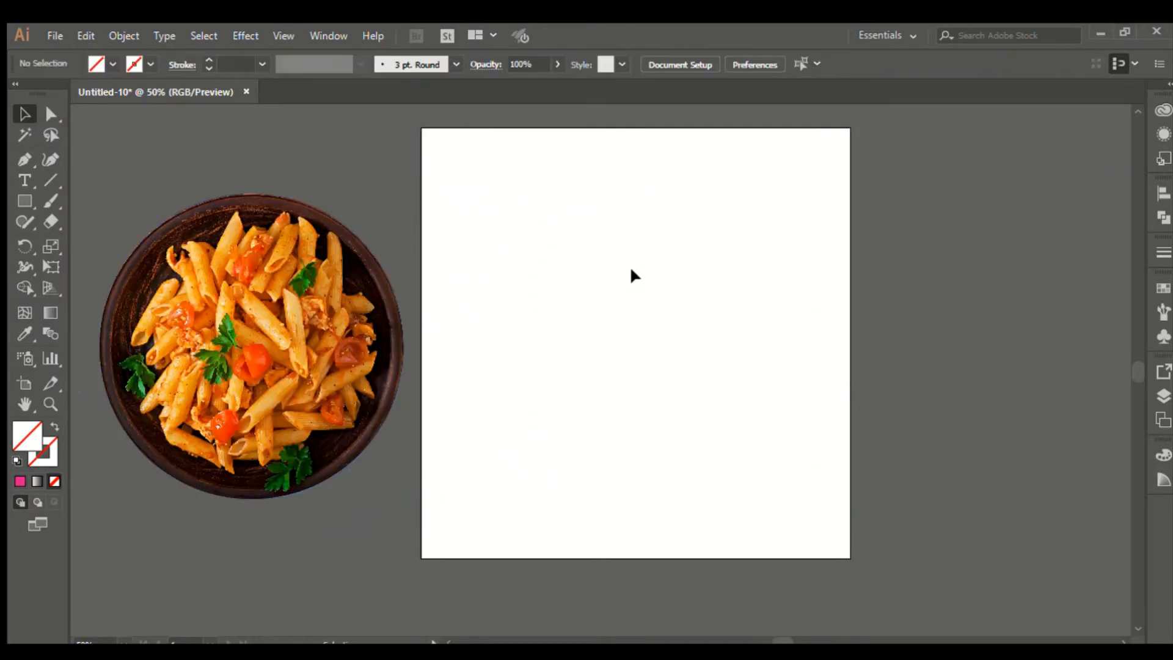
Step: Release the circular clipping mask with Ctrl+Alt+7 and move the full photo onto the artboard
{"action": "left_click", "coordinate": [317, 357]}
{"action": "key", "text": "ctrl+alt+7"}
{"action": "left_click", "coordinate": [439, 507]}
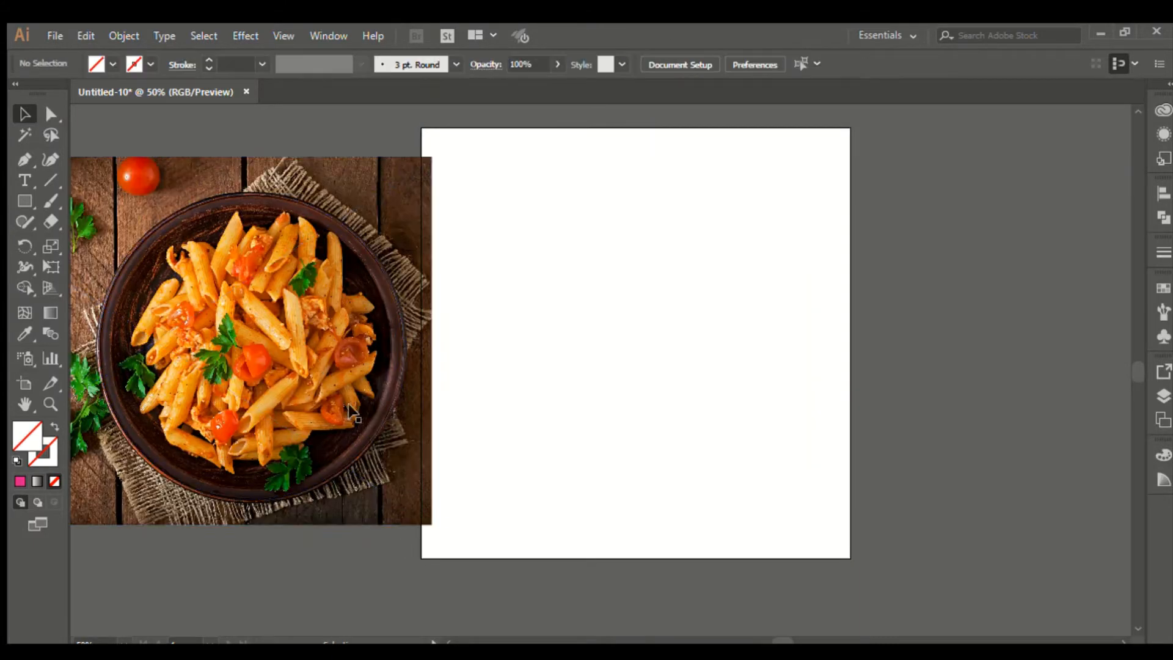
{"action": "left_click_drag", "start_coordinate": [338, 363], "coordinate": [767, 350]}
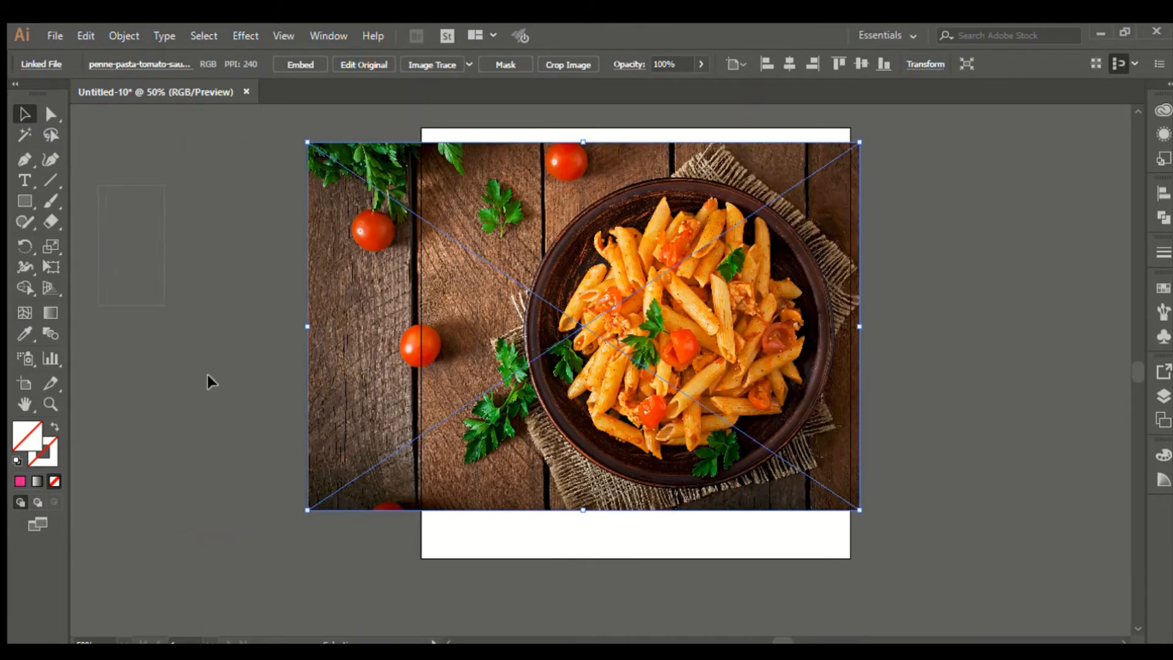
{"action": "left_click", "coordinate": [254, 435]}
{"action": "left_click", "coordinate": [262, 510]}
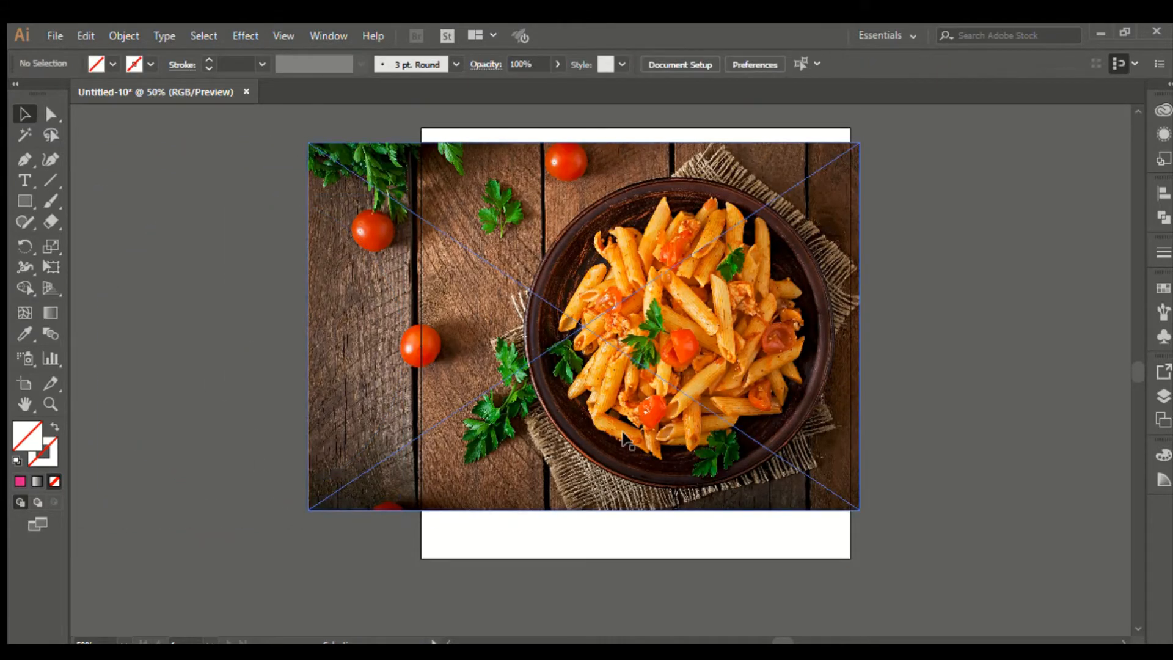
Step: Fit the artboard in the window and zoom in on the pasta photo
{"action": "scroll", "coordinate": [650, 343], "scroll_direction": "up", "scroll_amount": 1}
{"action": "scroll", "coordinate": [747, 358], "scroll_direction": "up", "scroll_amount": 2}
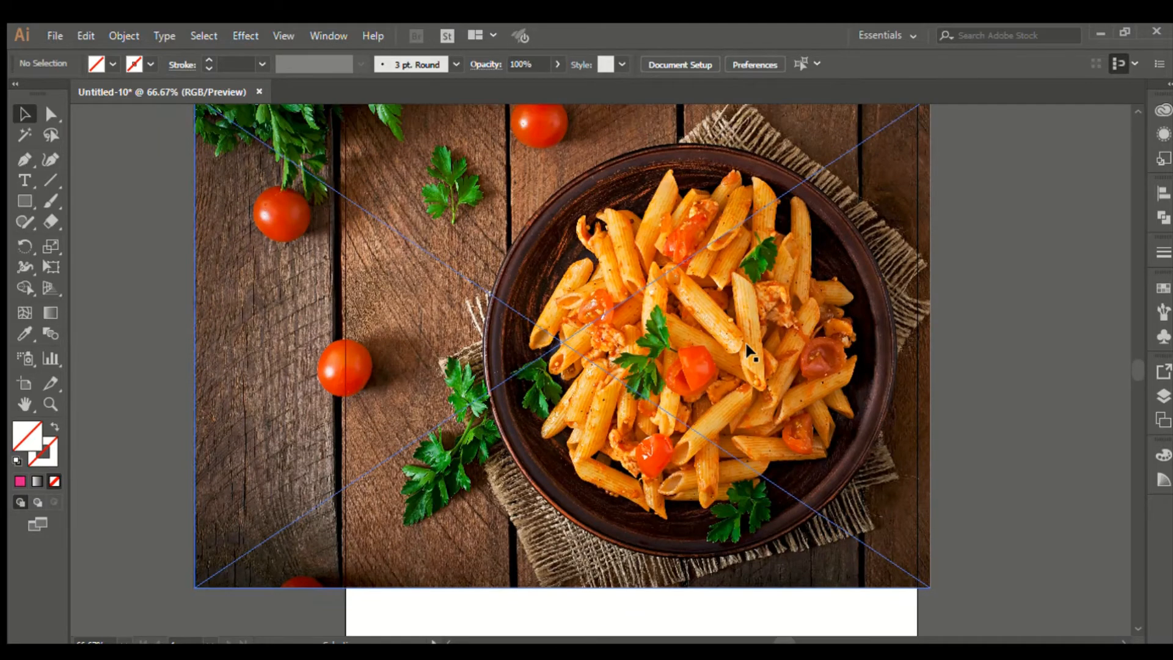
{"action": "scroll", "coordinate": [431, 248], "scroll_direction": "up", "scroll_amount": 2}
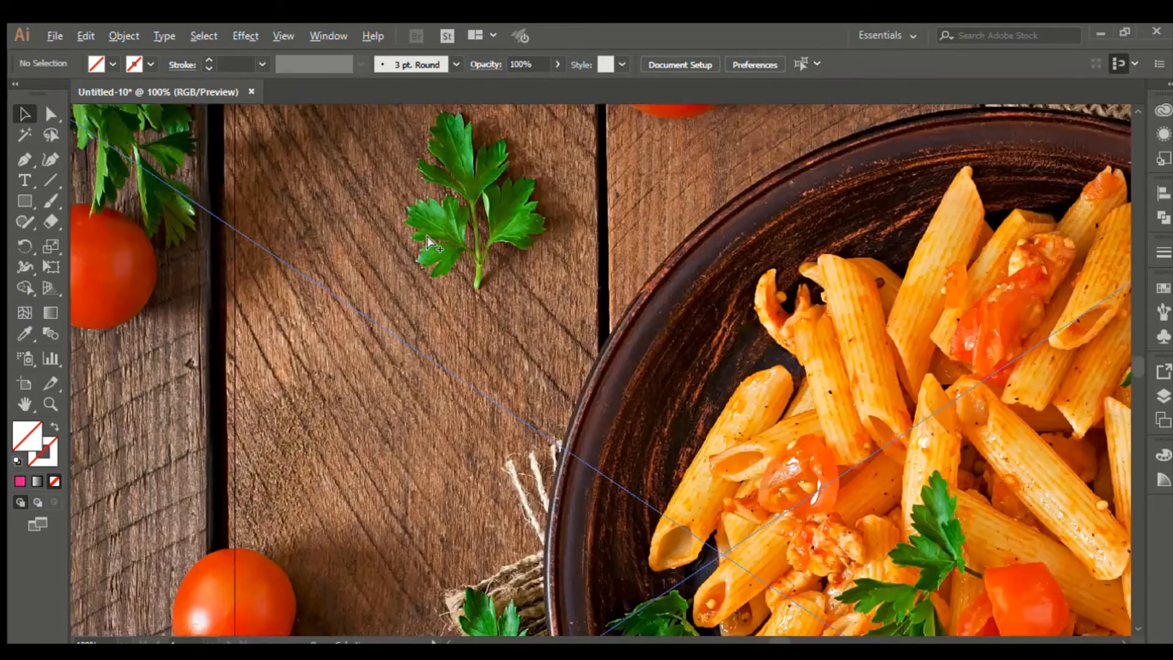
{"action": "key", "text": "ctrl+0"}
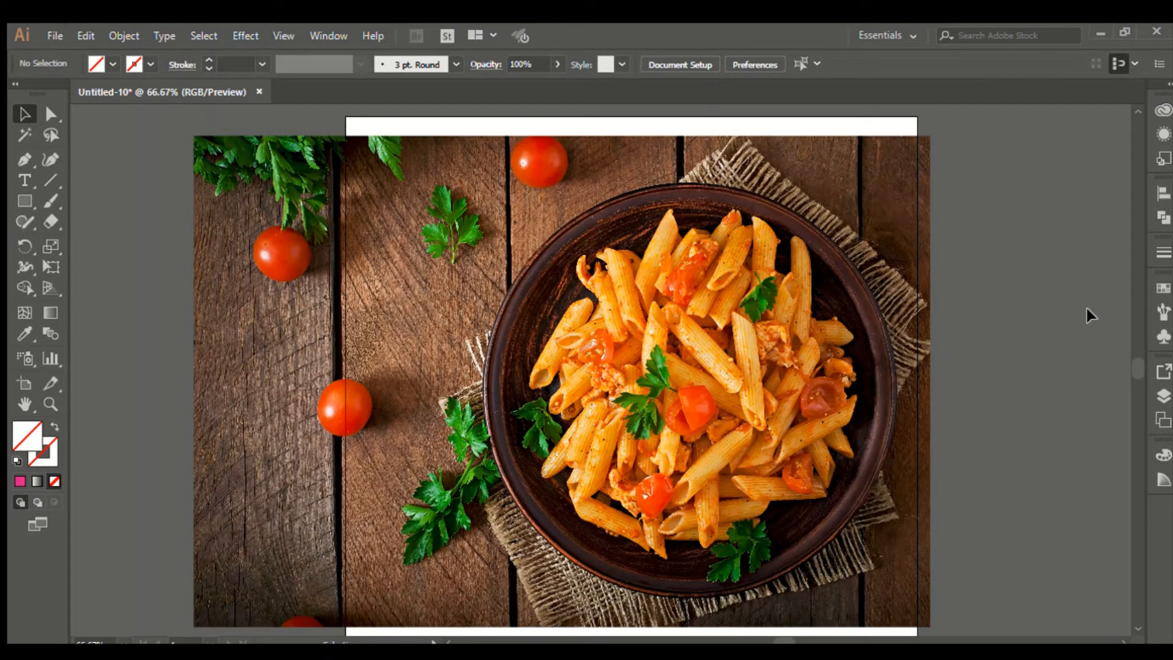
{"action": "scroll", "coordinate": [438, 198], "scroll_direction": "up", "scroll_amount": 3}
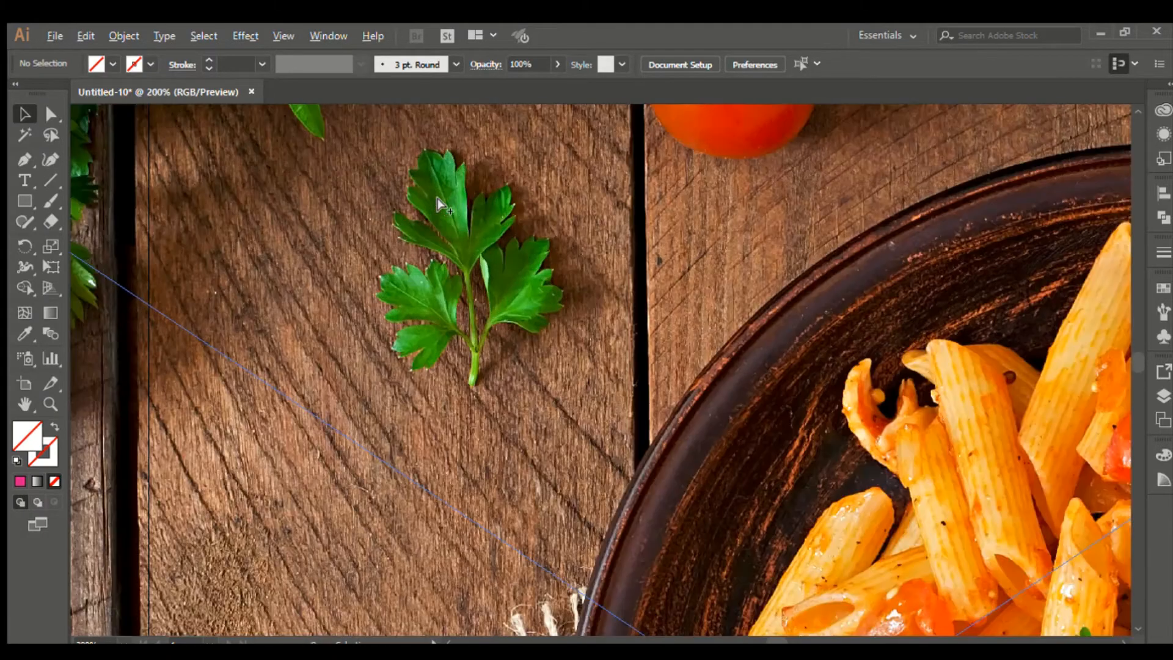
{"action": "scroll", "coordinate": [446, 219], "scroll_direction": "up", "scroll_amount": 1}
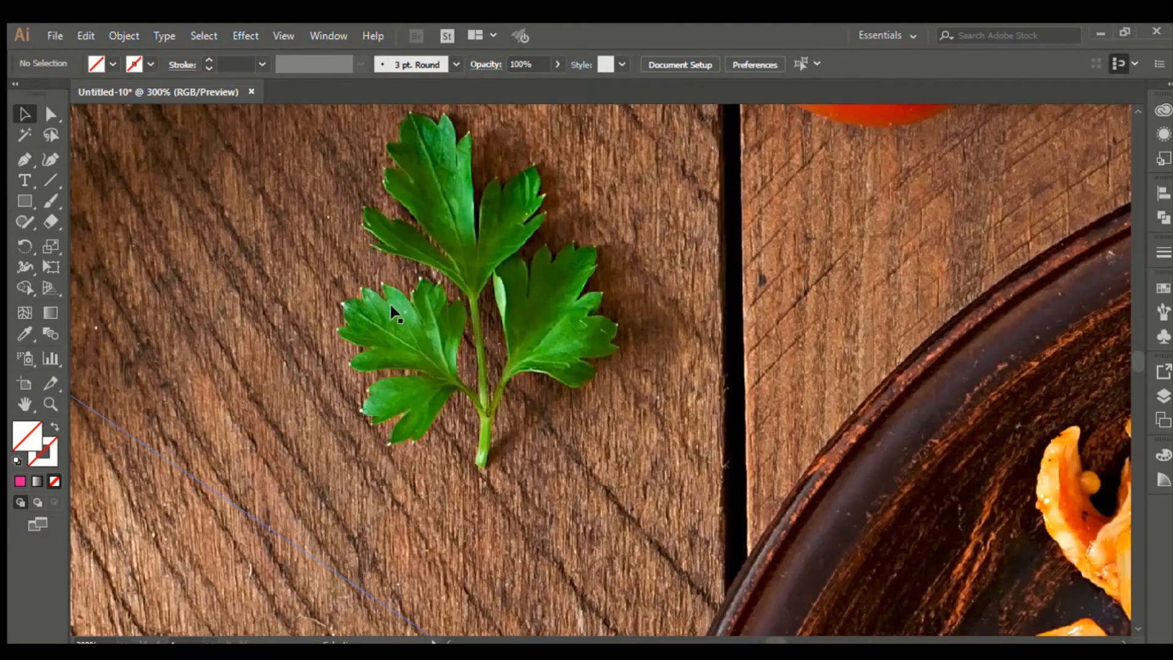
{"action": "left_click", "coordinate": [24, 158]}
{"action": "scroll", "coordinate": [435, 402], "scroll_direction": "up", "scroll_amount": 2}
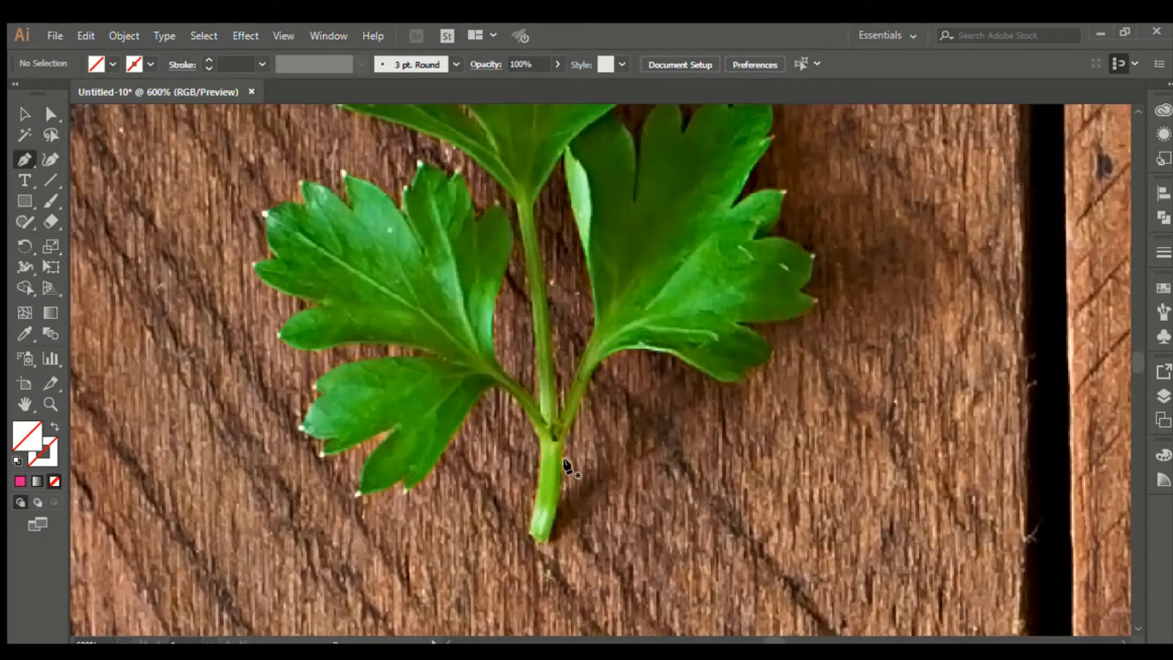
Step: Start the pen path at the parsley stem's tip and trace up to where the leaflet begins
{"action": "left_click", "coordinate": [541, 540]}
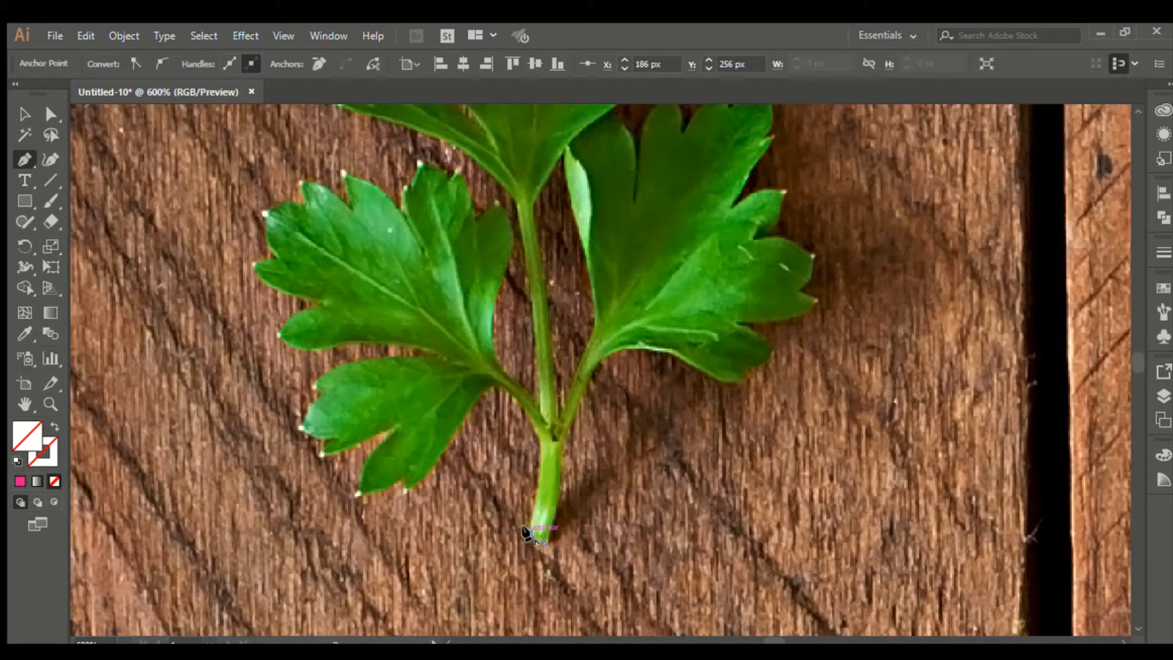
{"action": "left_click_drag", "start_coordinate": [527, 533], "coordinate": [453, 381]}
{"action": "left_click", "coordinate": [539, 440]}
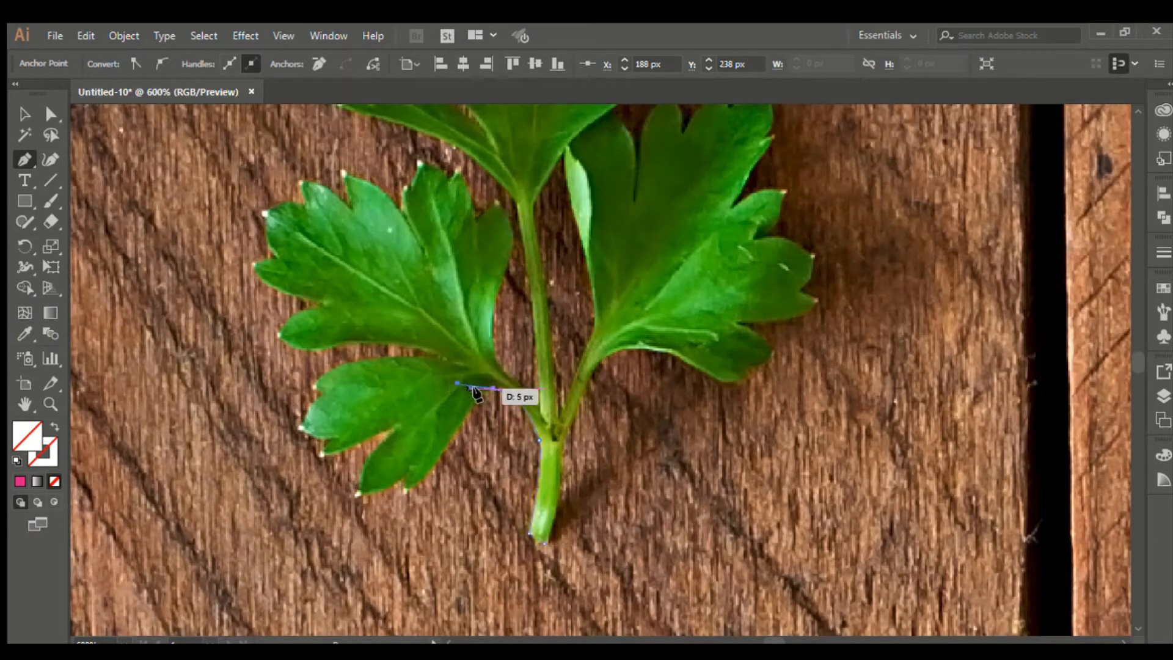
{"action": "left_click", "coordinate": [493, 387]}
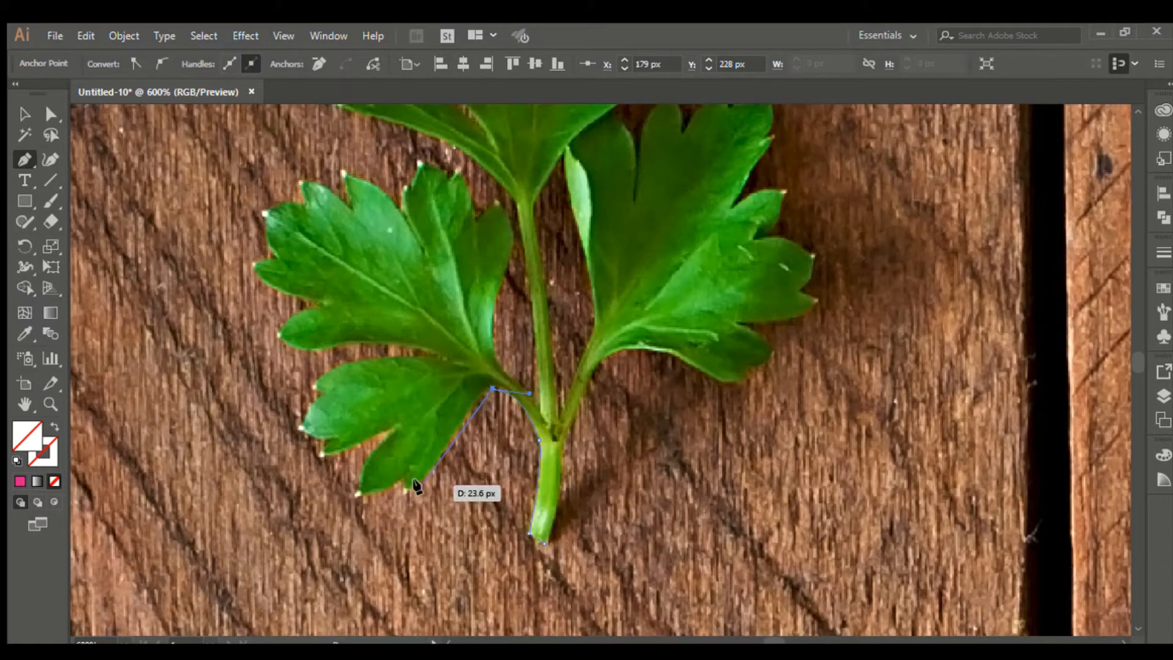
{"action": "key", "text": "ctrl+z"}
{"action": "key", "text": "ctrl+z"}
{"action": "scroll", "coordinate": [503, 408], "scroll_direction": "up", "scroll_amount": 1}
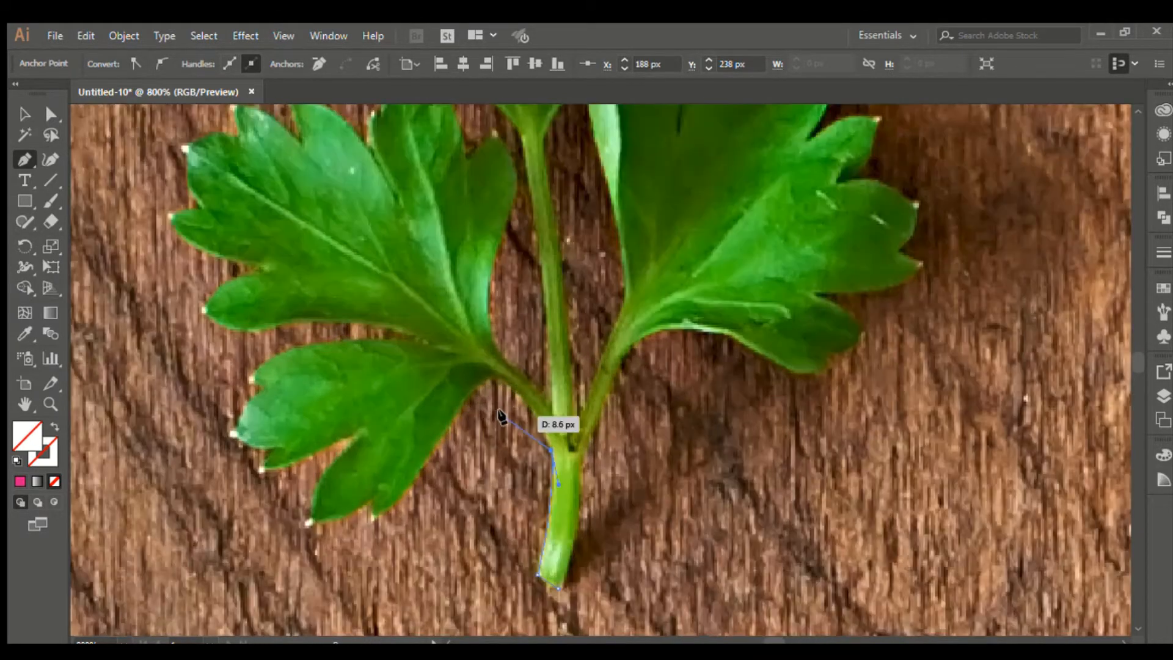
{"action": "left_click_drag", "start_coordinate": [493, 375], "coordinate": [462, 368]}
{"action": "left_click", "coordinate": [495, 375]}
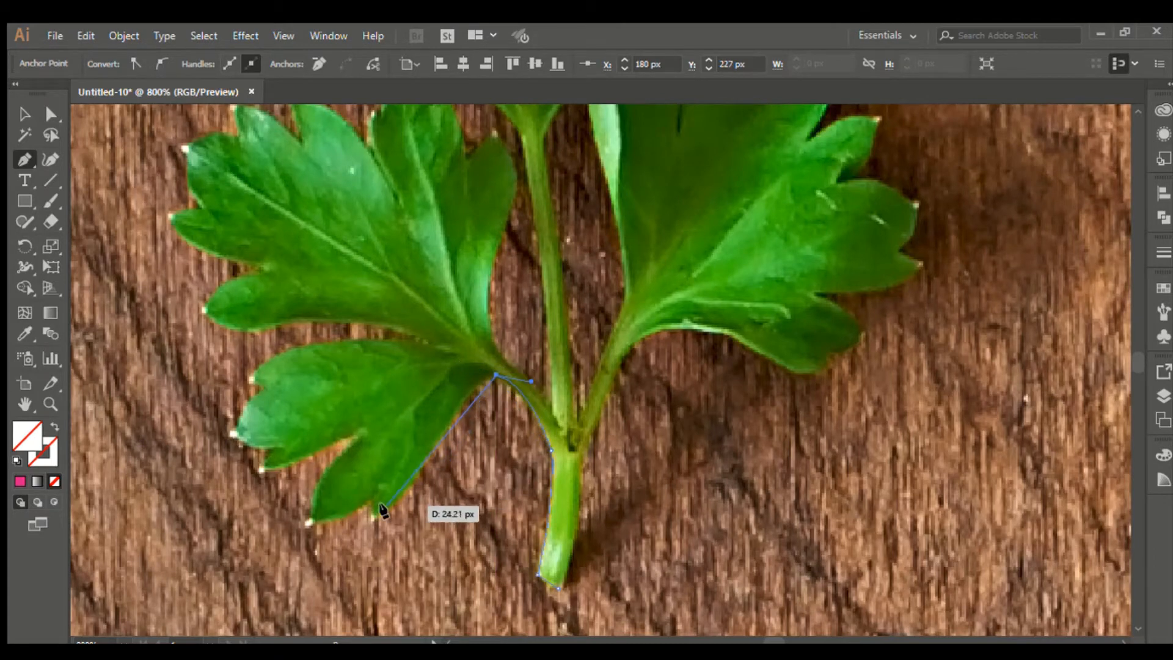
{"action": "left_click_drag", "start_coordinate": [441, 436], "coordinate": [415, 499]}
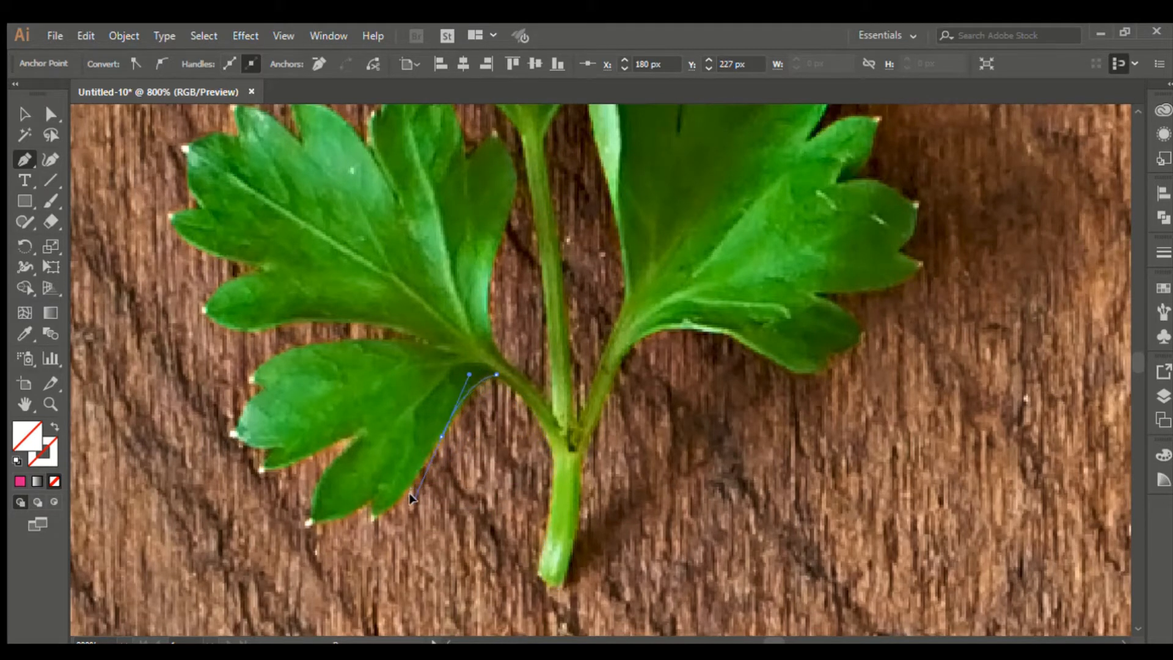
{"action": "left_click", "coordinate": [440, 435]}
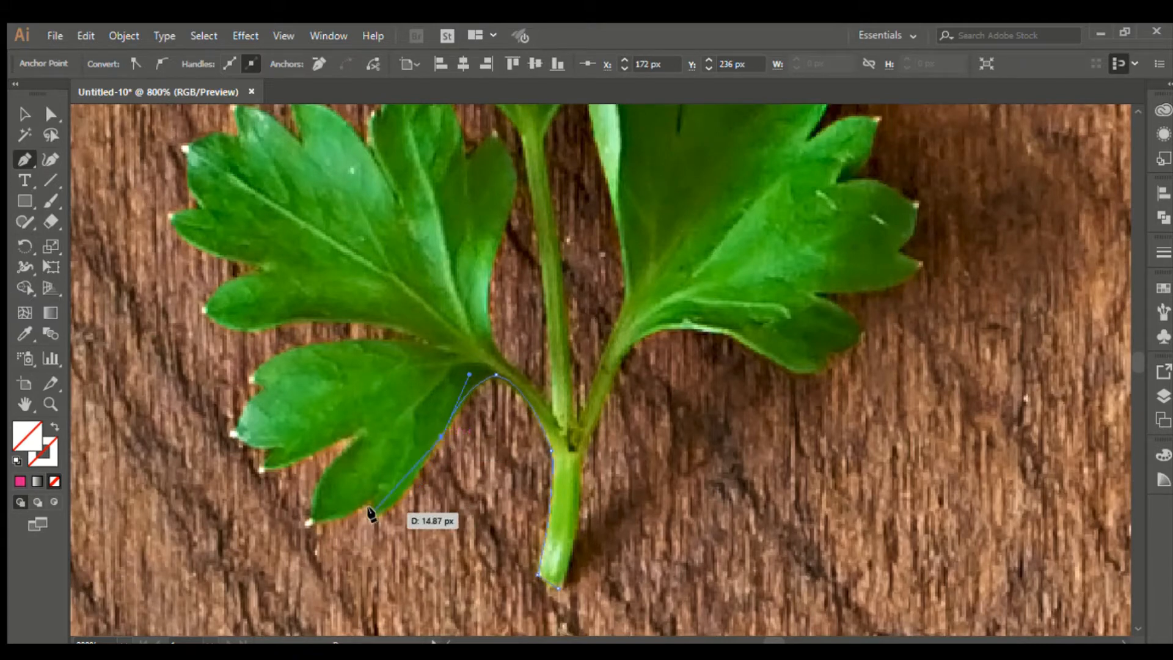
Step: Continue the path around the lower-left leaflet's tips and notches with sharp corners
{"action": "mouse_move", "coordinate": [373, 512]}
{"action": "left_mouse_down"}
{"action": "mouse_move", "coordinate": [356, 510]}
{"action": "mouse_move", "coordinate": [361, 493]}
{"action": "left_mouse_up"}
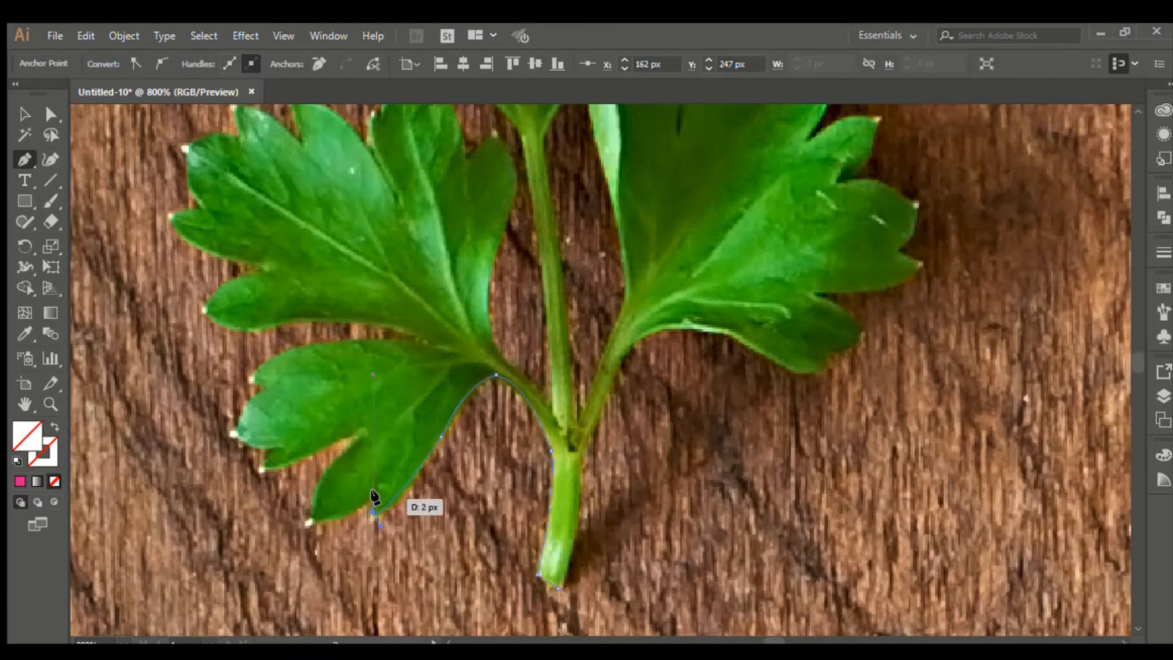
{"action": "left_click", "coordinate": [372, 487]}
{"action": "left_click", "coordinate": [309, 514]}
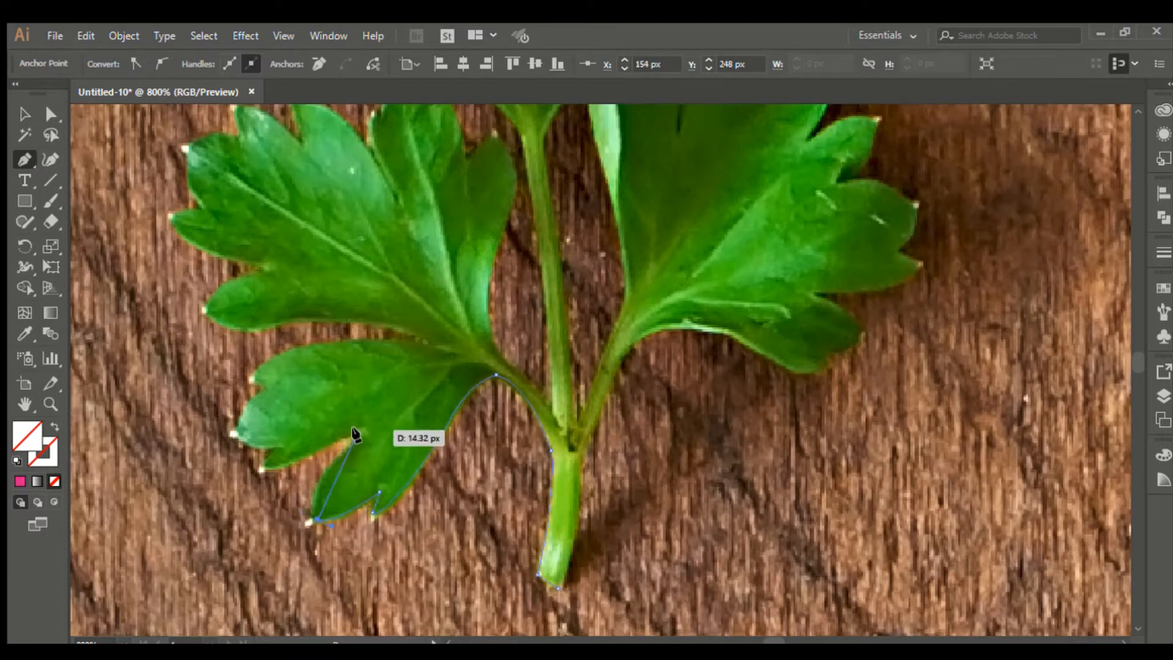
{"action": "left_click_drag", "start_coordinate": [356, 434], "coordinate": [361, 424]}
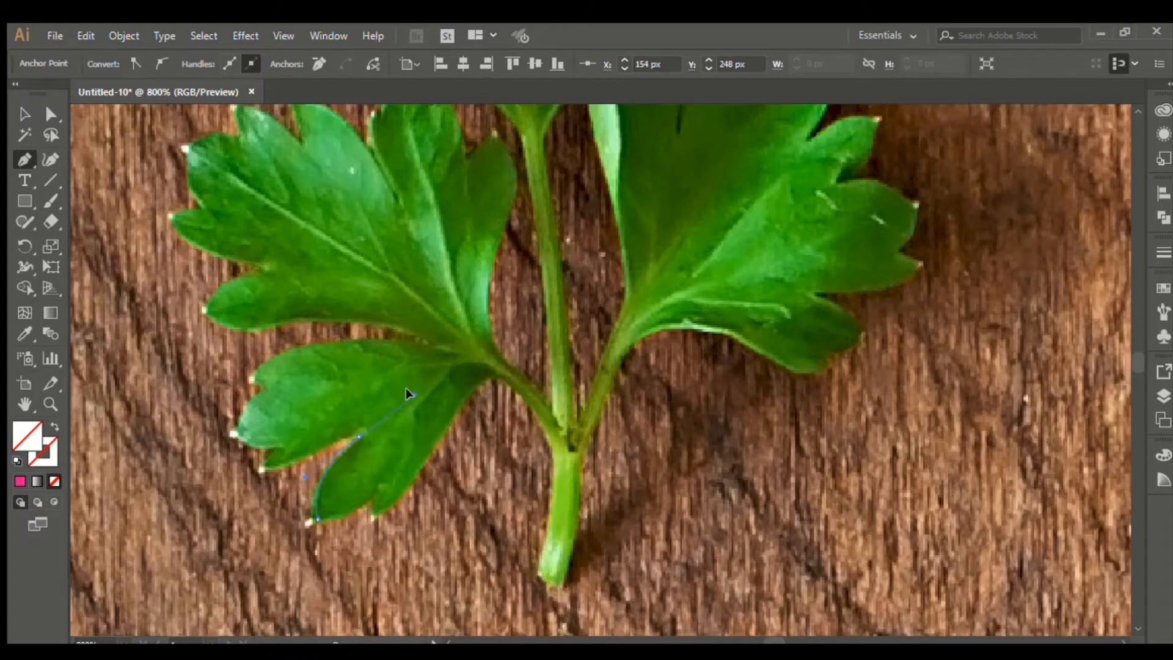
{"action": "left_click_drag", "start_coordinate": [405, 391], "coordinate": [405, 389]}
{"action": "left_click_drag", "start_coordinate": [262, 464], "coordinate": [290, 381]}
{"action": "left_click", "coordinate": [276, 449]}
{"action": "left_click", "coordinate": [236, 429]}
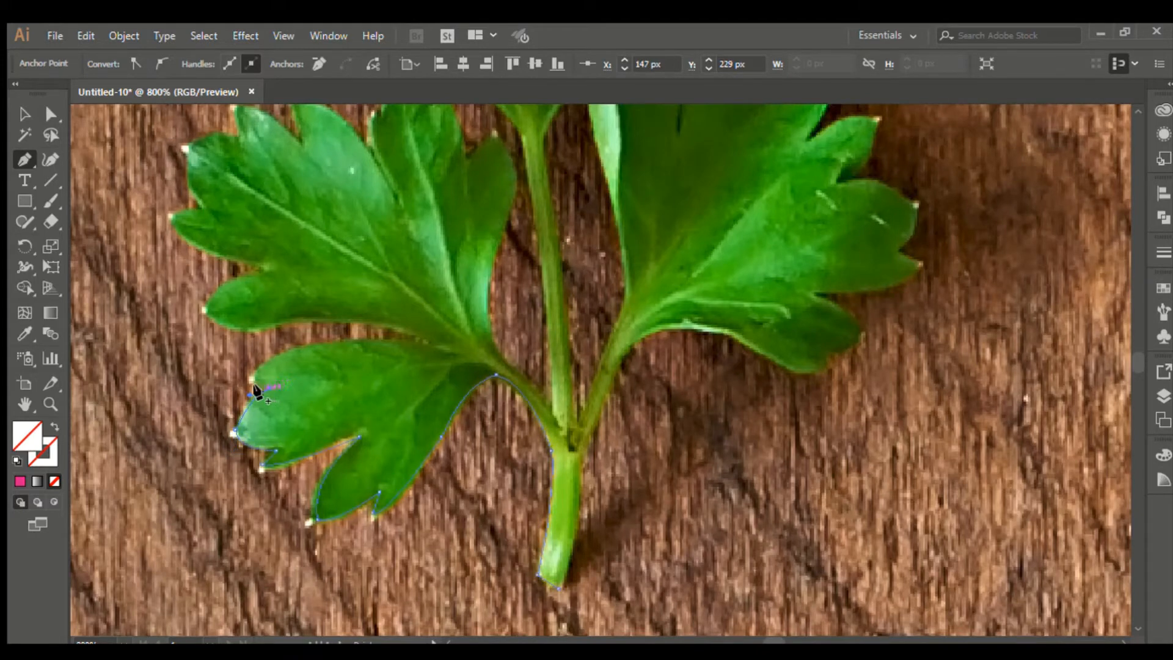
Step: Trace the pen path across the upper leaflet tips and edges, breaking handles at corners
{"action": "left_click", "coordinate": [249, 374]}
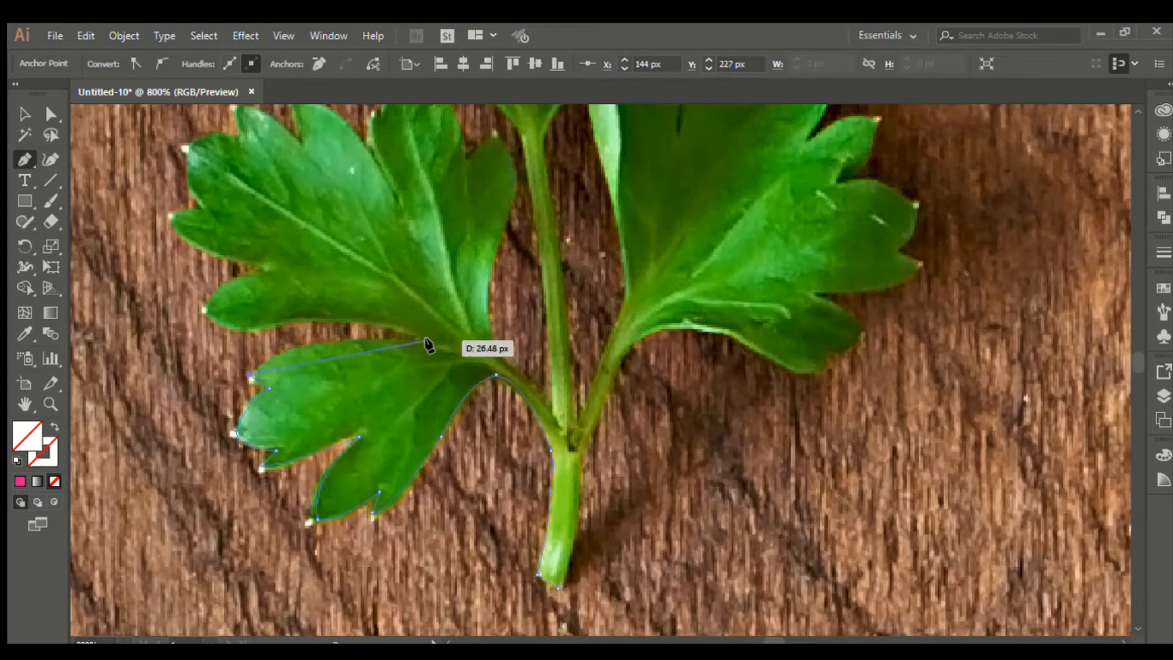
{"action": "left_click", "coordinate": [435, 339]}
{"action": "left_click_drag", "start_coordinate": [428, 343], "coordinate": [581, 345]}
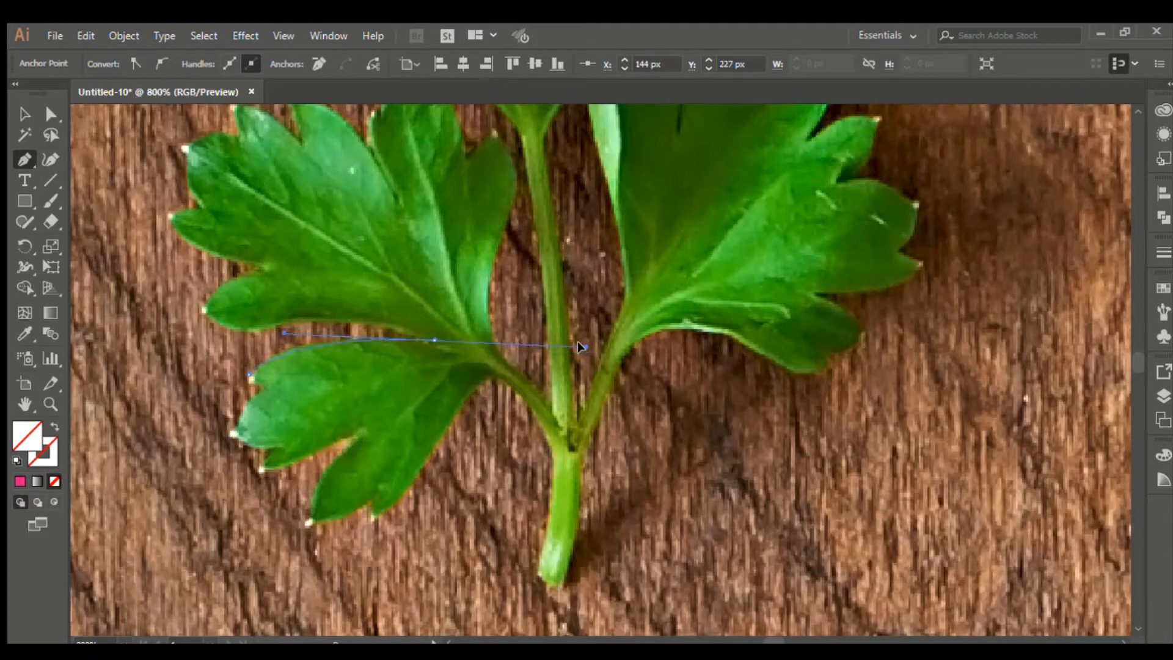
{"action": "left_click", "coordinate": [431, 340]}
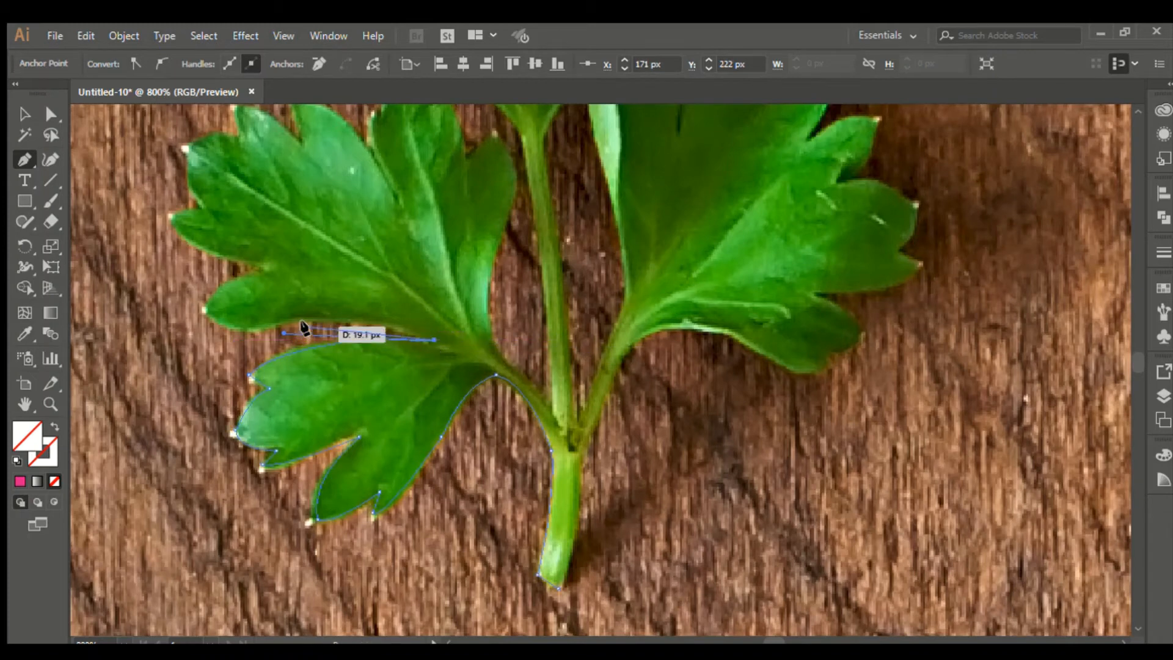
{"action": "left_click_drag", "start_coordinate": [298, 319], "coordinate": [189, 273]}
{"action": "left_click", "coordinate": [297, 320]}
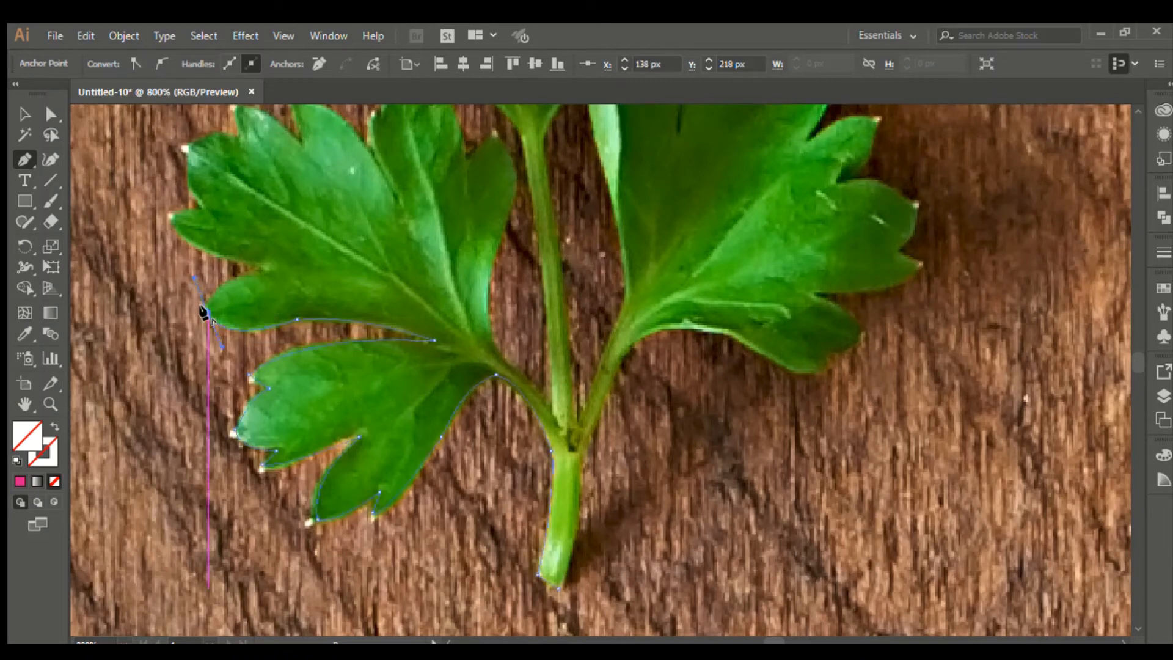
{"action": "left_click", "coordinate": [206, 311]}
{"action": "left_click_drag", "start_coordinate": [263, 271], "coordinate": [322, 254]}
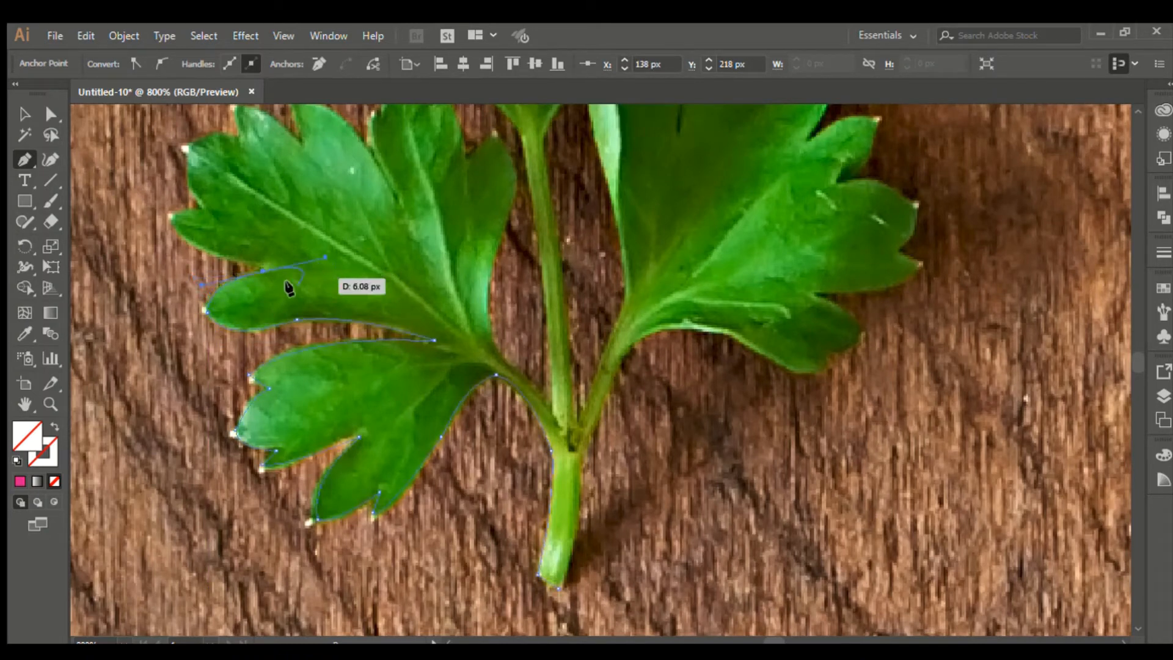
{"action": "left_click", "coordinate": [263, 271]}
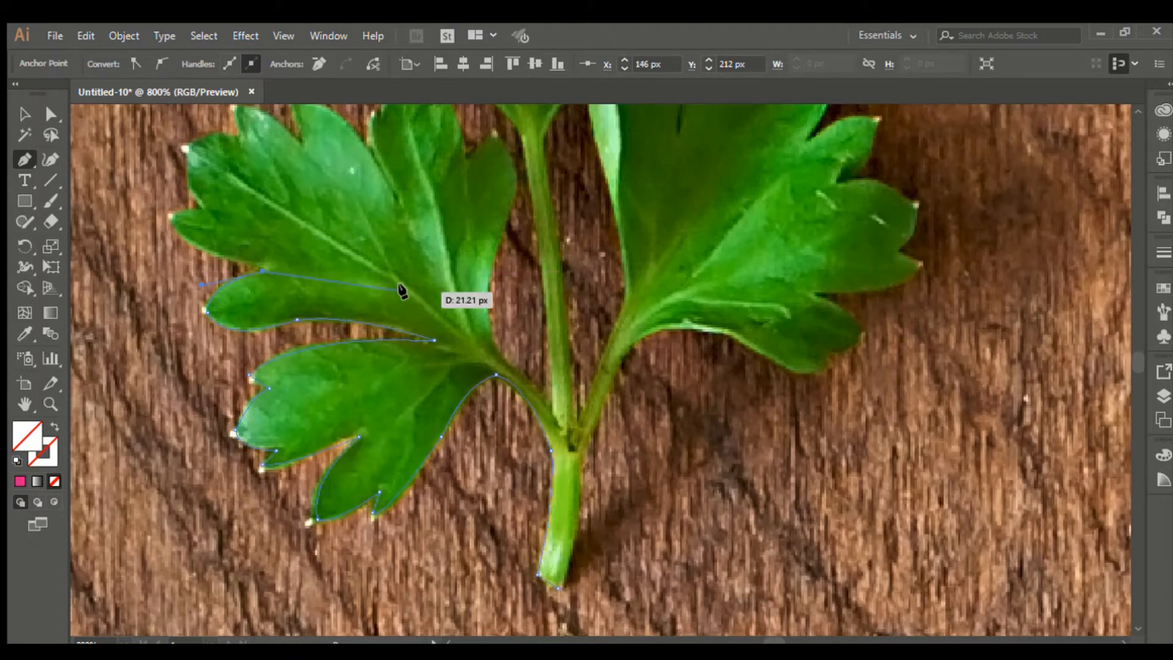
Step: Curve along the leaf's top, run down the stem, and close the path at the starting point
{"action": "left_click_drag", "start_coordinate": [462, 271], "coordinate": [559, 284]}
{"action": "left_click", "coordinate": [460, 270]}
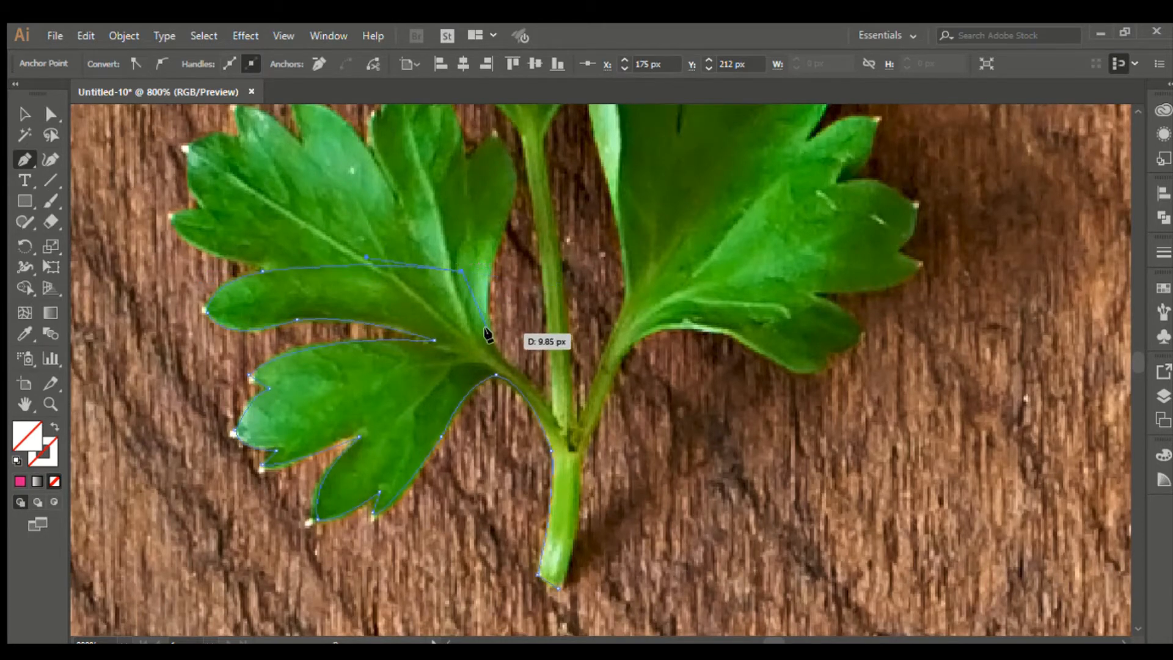
{"action": "left_click_drag", "start_coordinate": [490, 333], "coordinate": [504, 402]}
{"action": "left_click", "coordinate": [487, 336]}
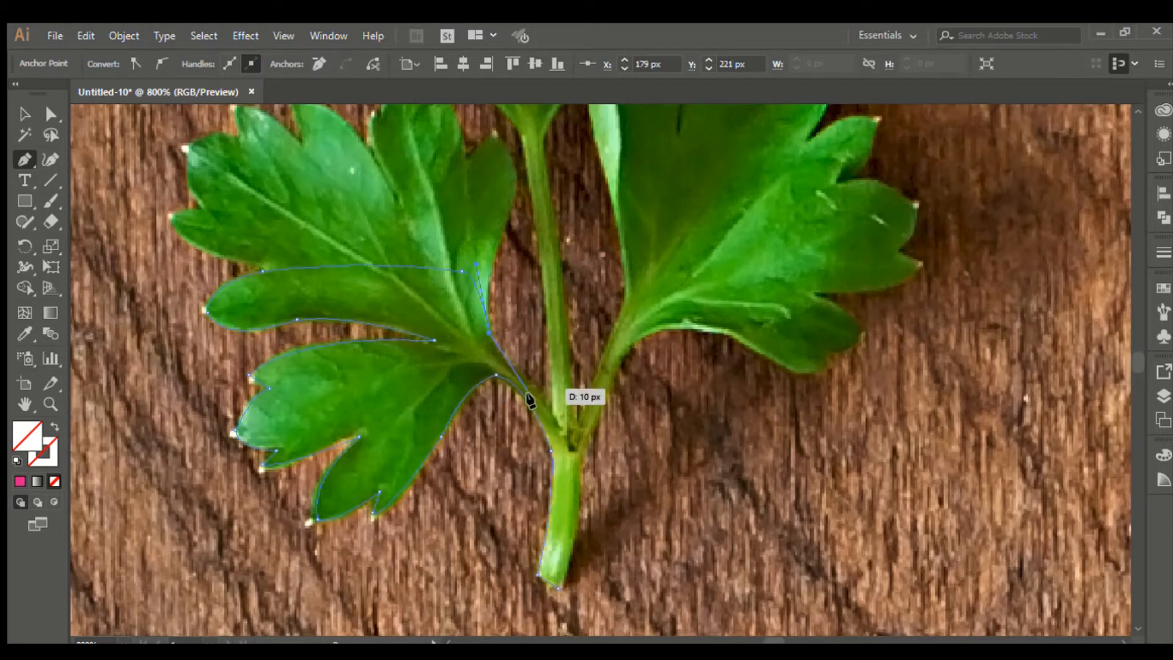
{"action": "left_click", "coordinate": [554, 422]}
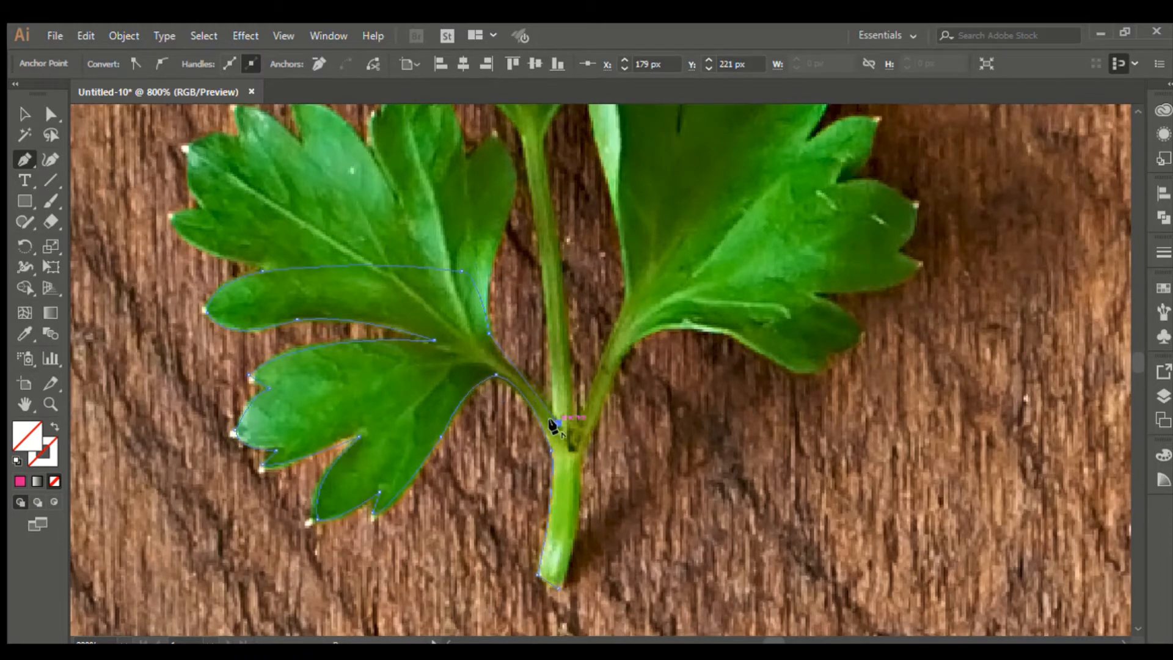
{"action": "left_click", "coordinate": [576, 465]}
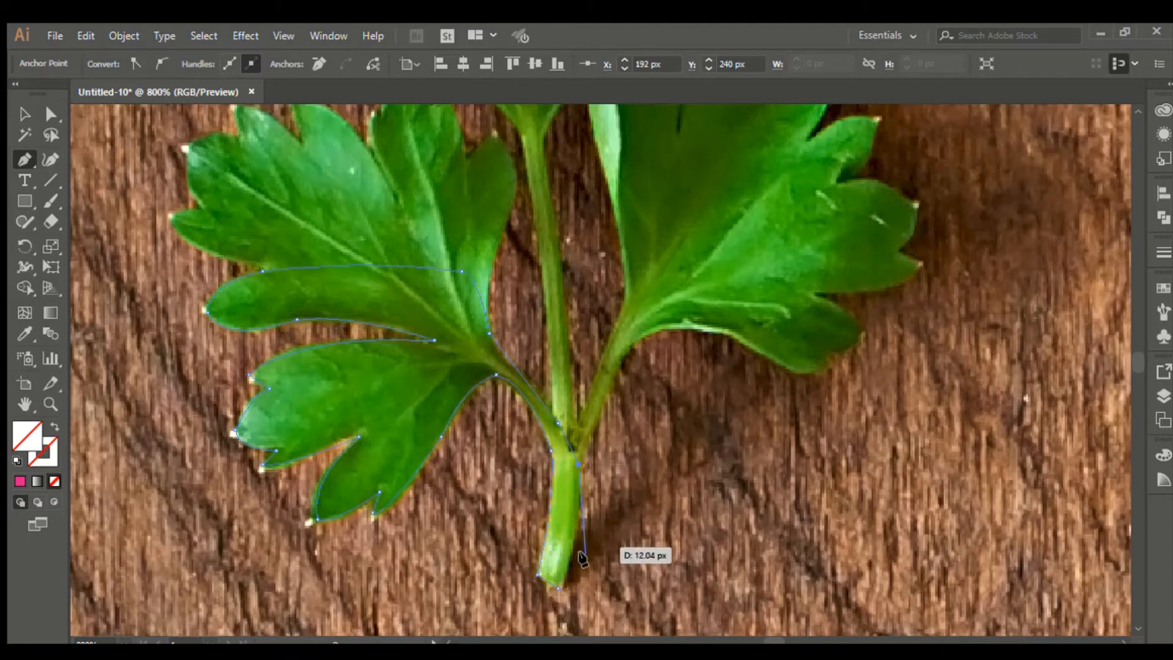
{"action": "left_click", "coordinate": [558, 588]}
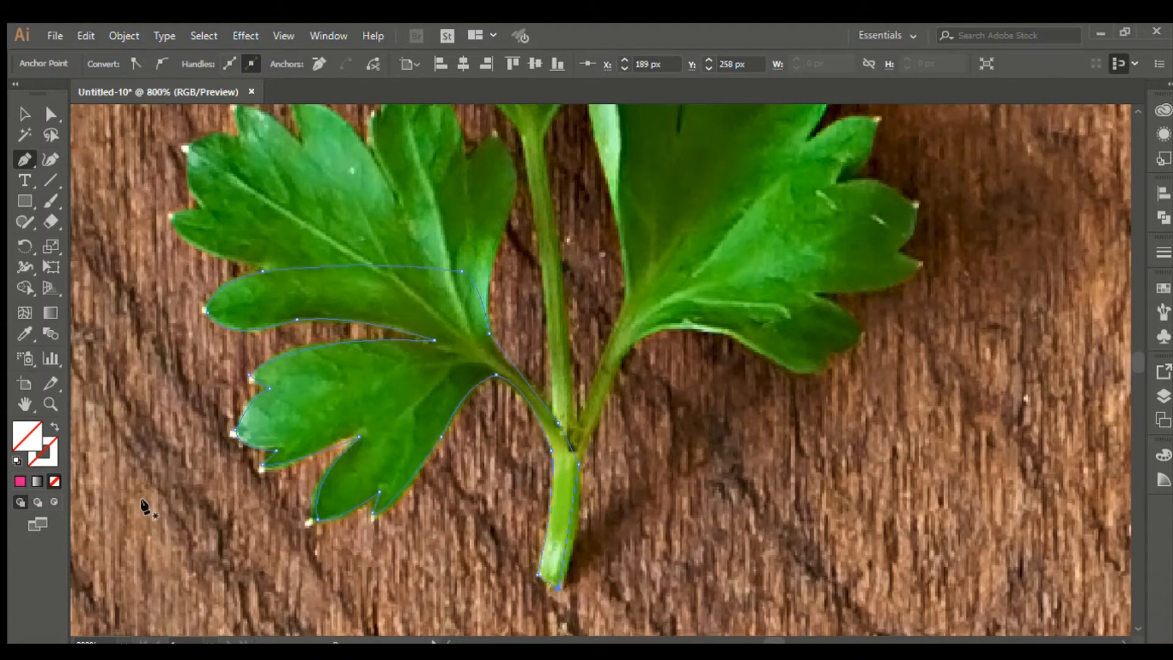
Step: Fill the traced leaf outline with pink
{"action": "left_click", "coordinate": [19, 481]}
{"action": "left_click", "coordinate": [26, 114]}
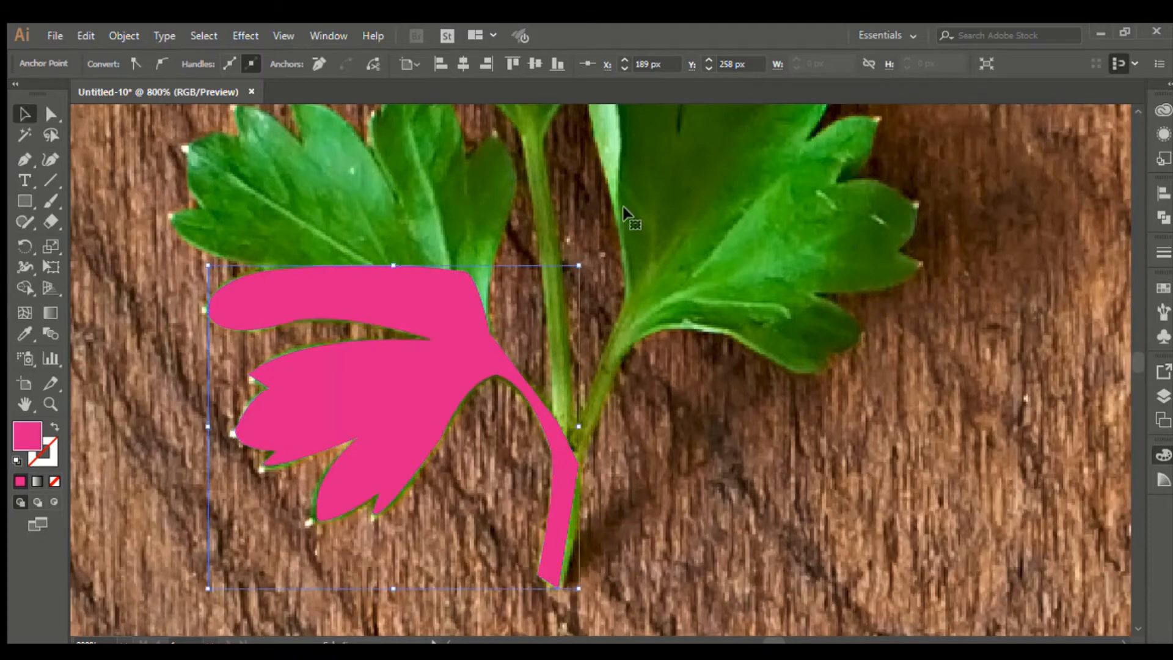
{"action": "left_click", "coordinate": [633, 217]}
{"action": "scroll", "coordinate": [643, 230], "scroll_direction": "down", "scroll_amount": 4}
{"action": "scroll", "coordinate": [642, 229], "scroll_direction": "down", "scroll_amount": 3}
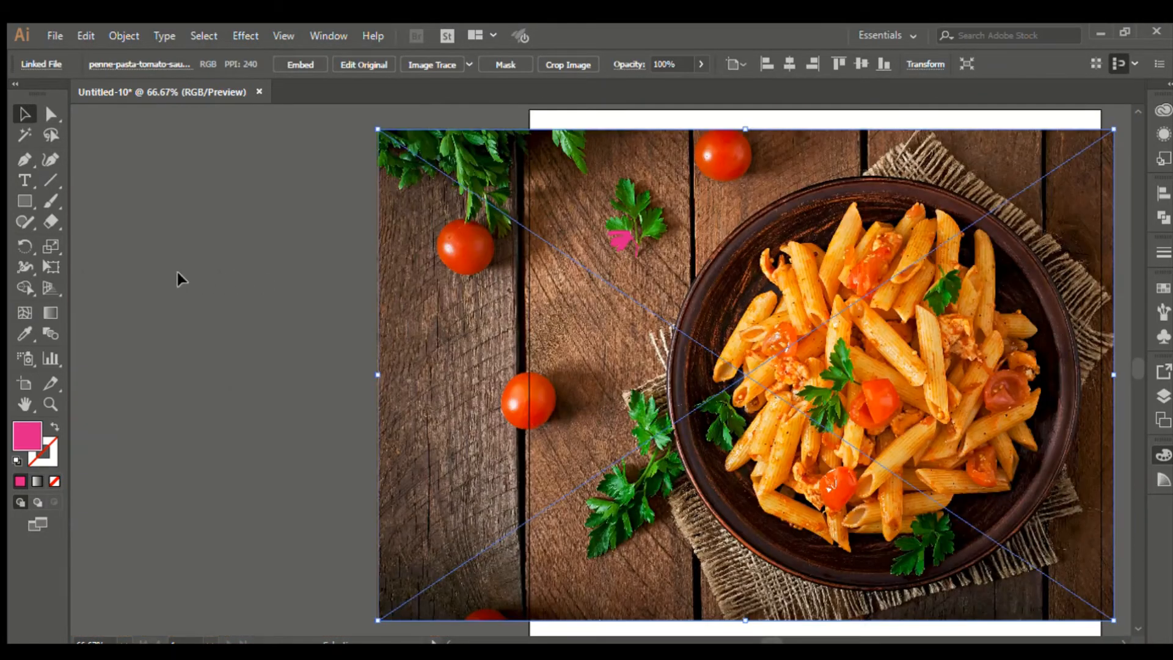
Step: Clip the pasta photo to the pink leaf shape with Ctrl+7 and inspect the result
{"action": "left_click", "coordinate": [178, 272]}
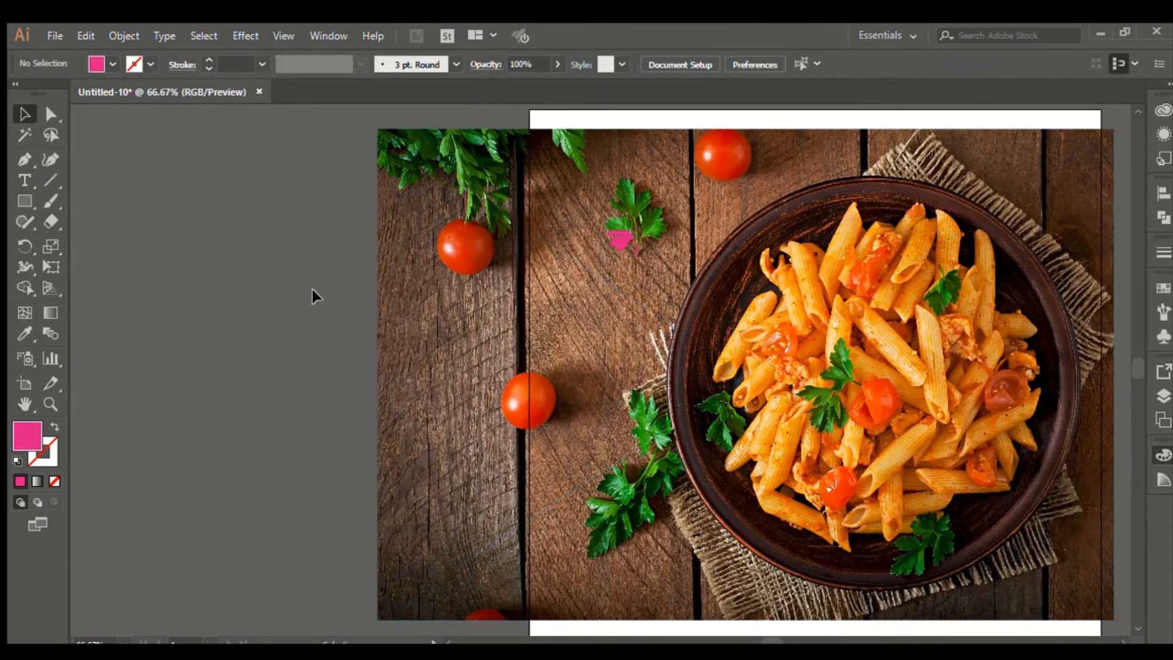
{"action": "left_click", "coordinate": [489, 294]}
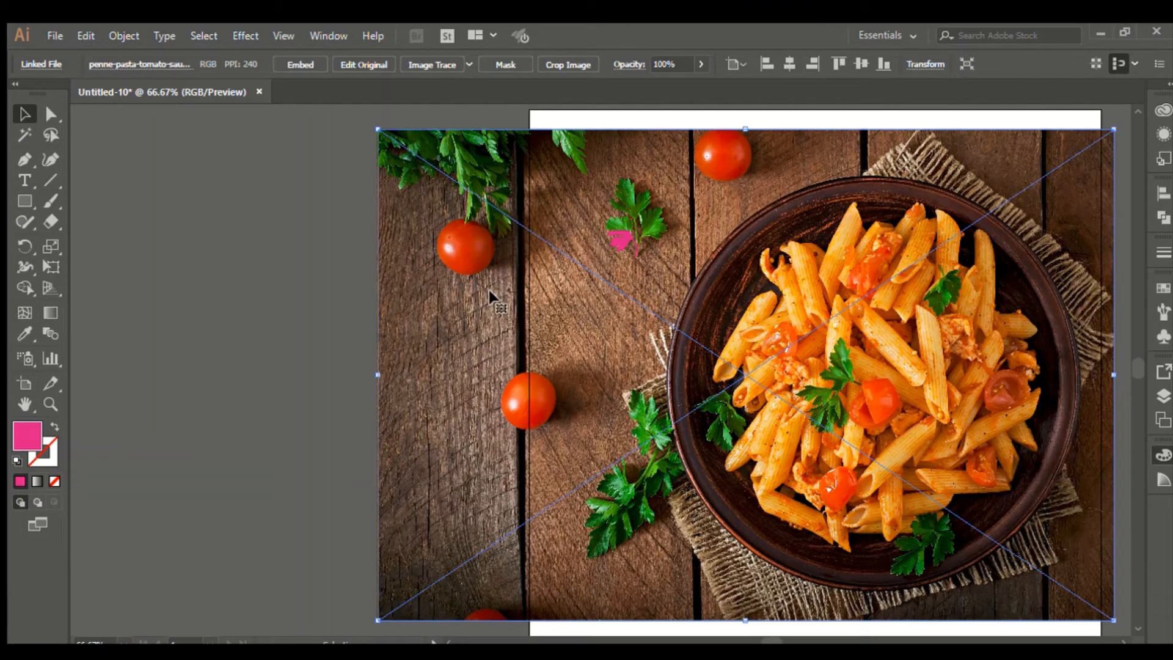
{"action": "left_click", "coordinate": [618, 239], "text": "shift"}
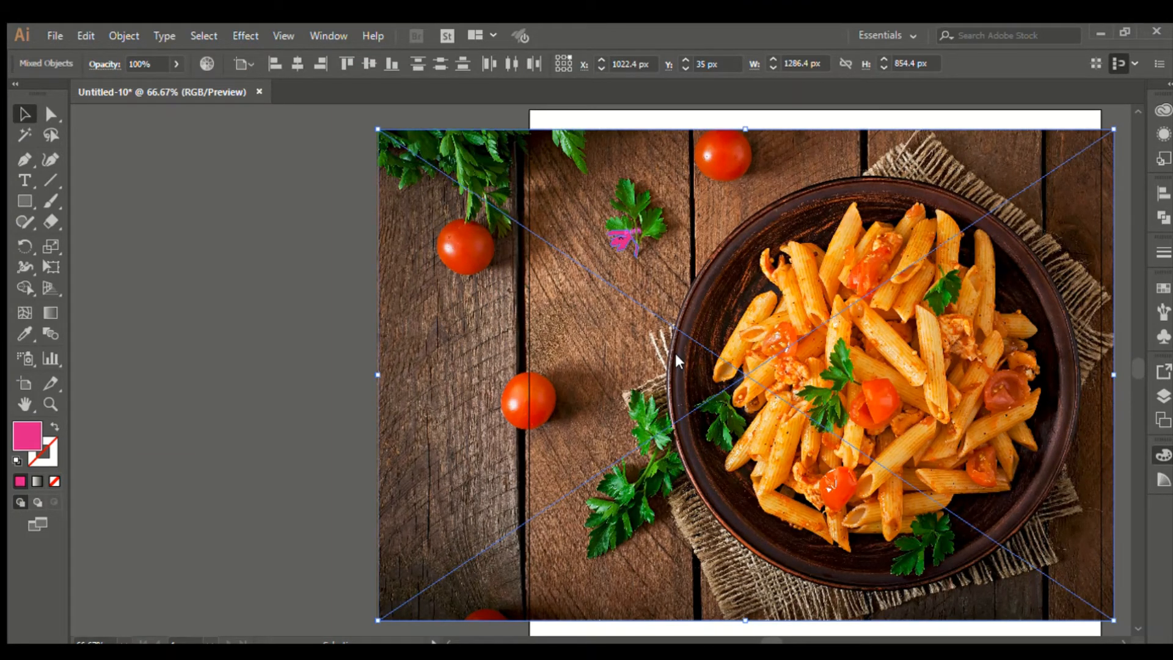
{"action": "key", "text": "ctrl+7"}
{"action": "left_click", "coordinate": [671, 215]}
{"action": "scroll", "coordinate": [648, 216], "scroll_direction": "up", "scroll_amount": 3}
{"action": "scroll", "coordinate": [648, 220], "scroll_direction": "up", "scroll_amount": 2}
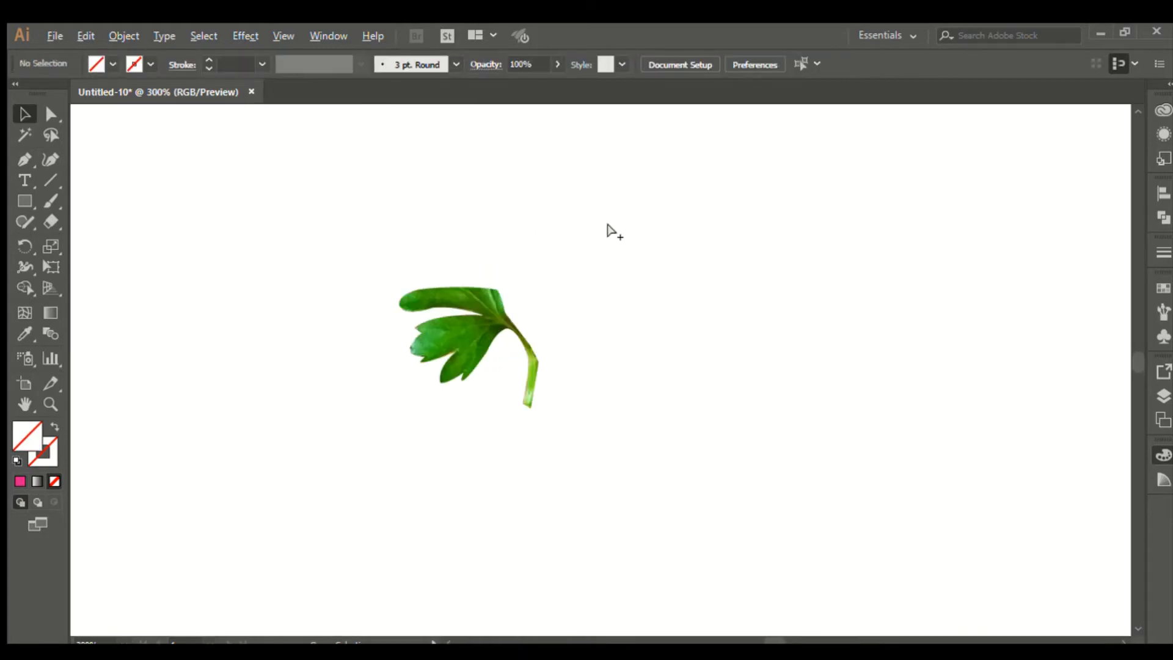
{"action": "scroll", "coordinate": [474, 253], "scroll_direction": "up", "scroll_amount": 1}
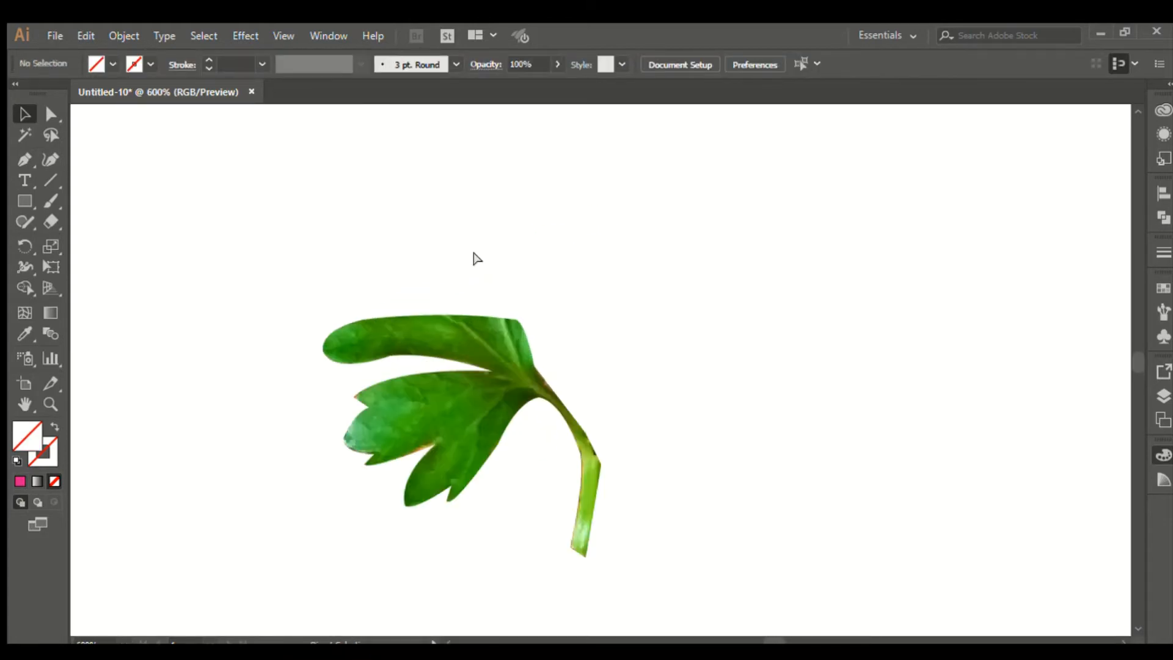
Step: Undo the clipping mask and nudge the pink leaf shape slightly left
{"action": "key", "text": "ctrl+z"}
{"action": "key", "text": "ctrl+z"}
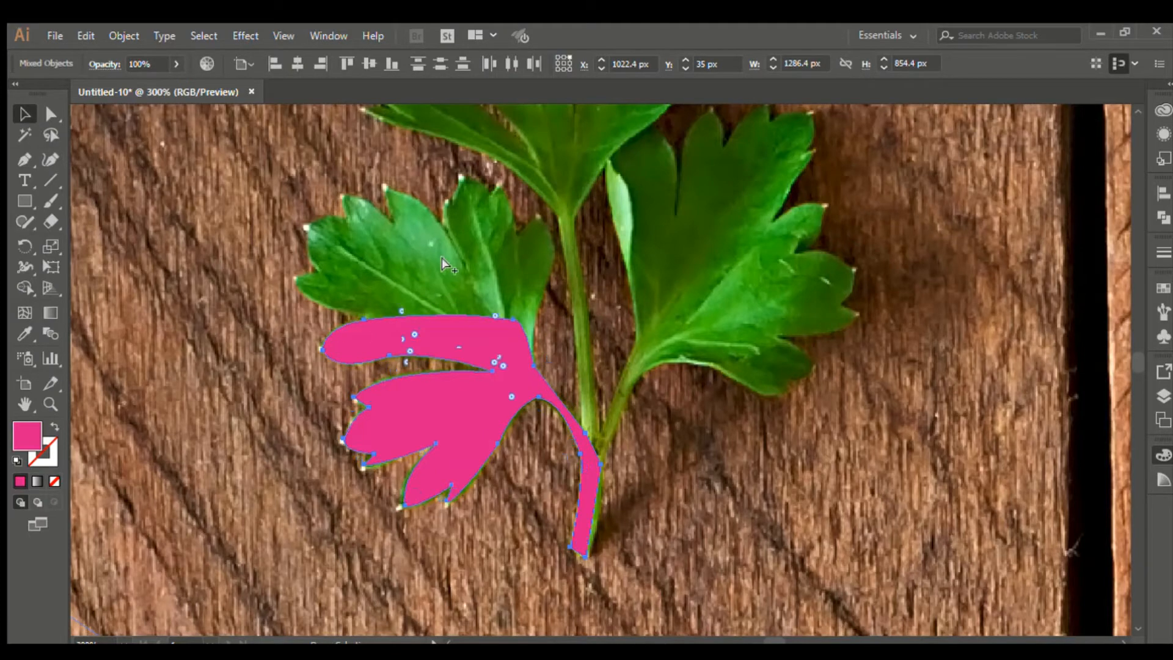
{"action": "scroll", "coordinate": [445, 254], "scroll_direction": "down", "scroll_amount": 4}
{"action": "scroll", "coordinate": [444, 250], "scroll_direction": "down", "scroll_amount": 1}
{"action": "left_click_drag", "start_coordinate": [429, 276], "coordinate": [396, 273]}
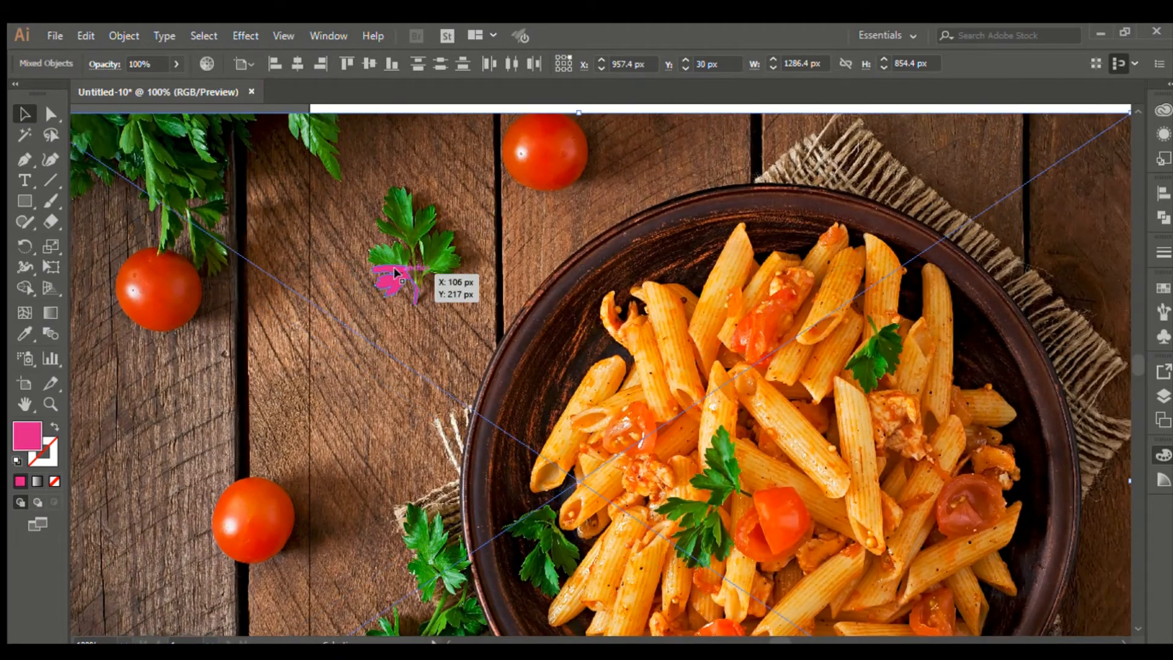
Step: Deselect all, then select and delete the pink leaf path over the pasta photo
{"action": "key", "text": "ctrl+shift+a"}
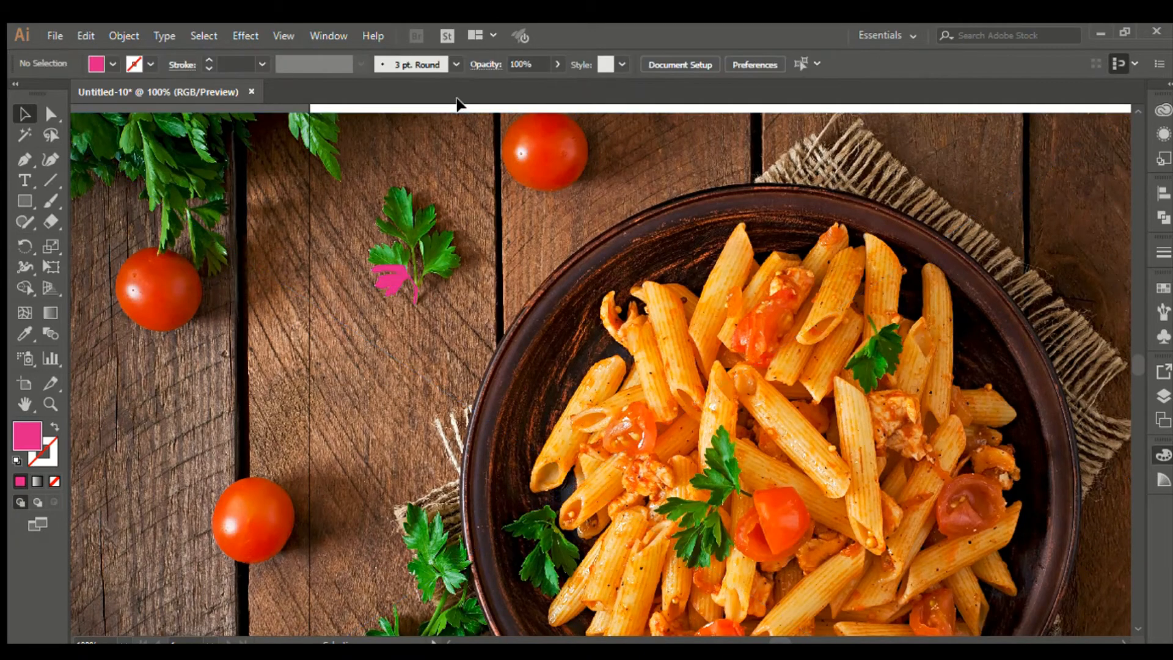
{"action": "left_click", "coordinate": [383, 286]}
{"action": "key", "text": "Delete"}
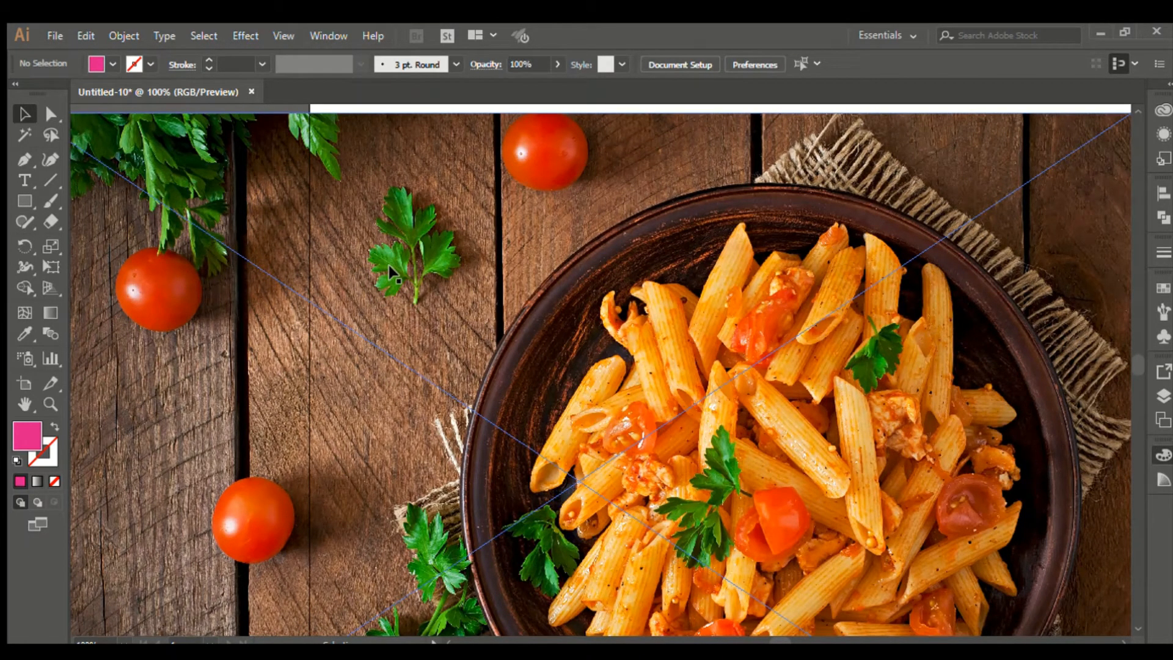
{"action": "scroll", "coordinate": [513, 236], "scroll_direction": "up", "scroll_amount": 1}
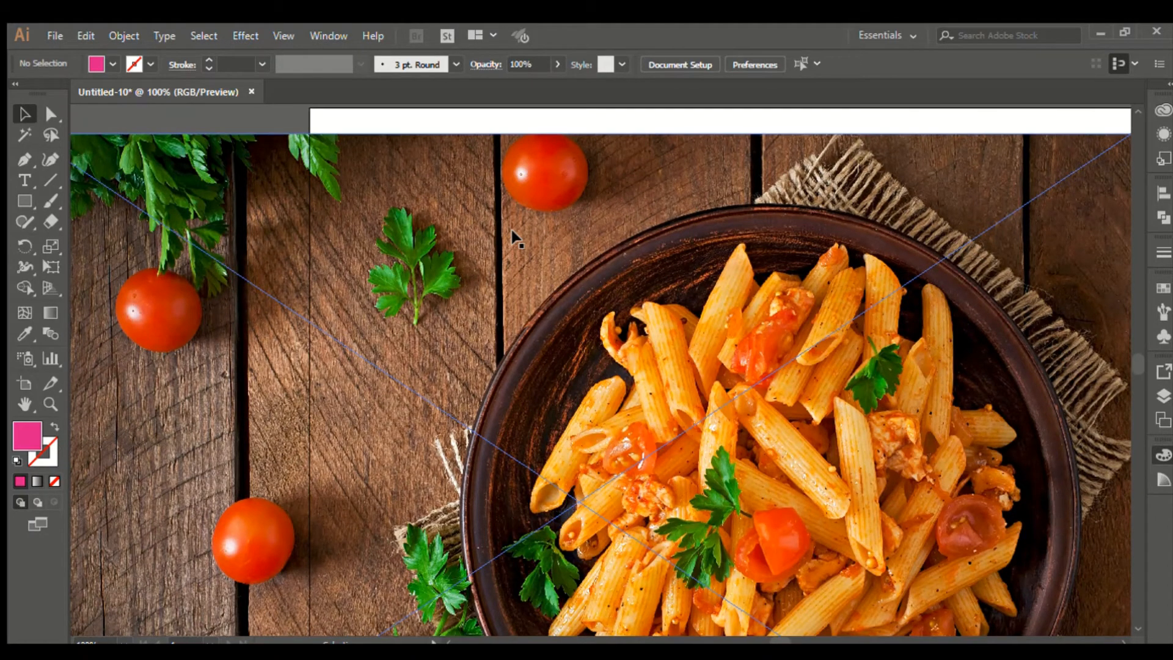
{"action": "scroll", "coordinate": [495, 214], "scroll_direction": "up", "scroll_amount": 1}
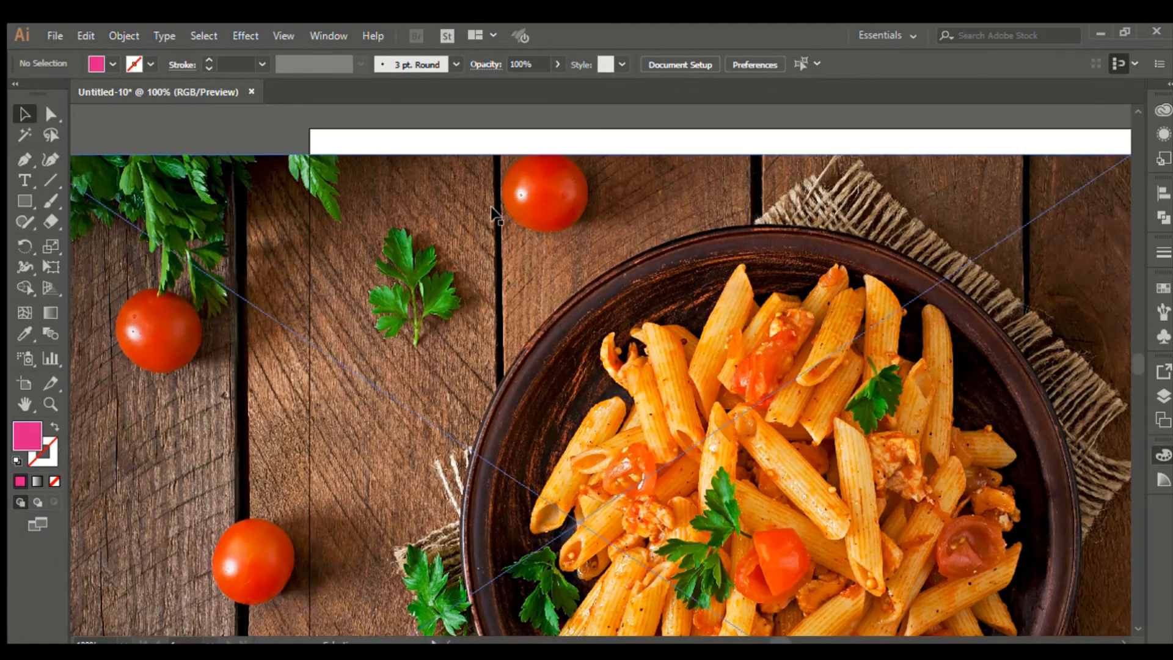
{"action": "scroll", "coordinate": [322, 297], "scroll_direction": "down", "scroll_amount": 5}
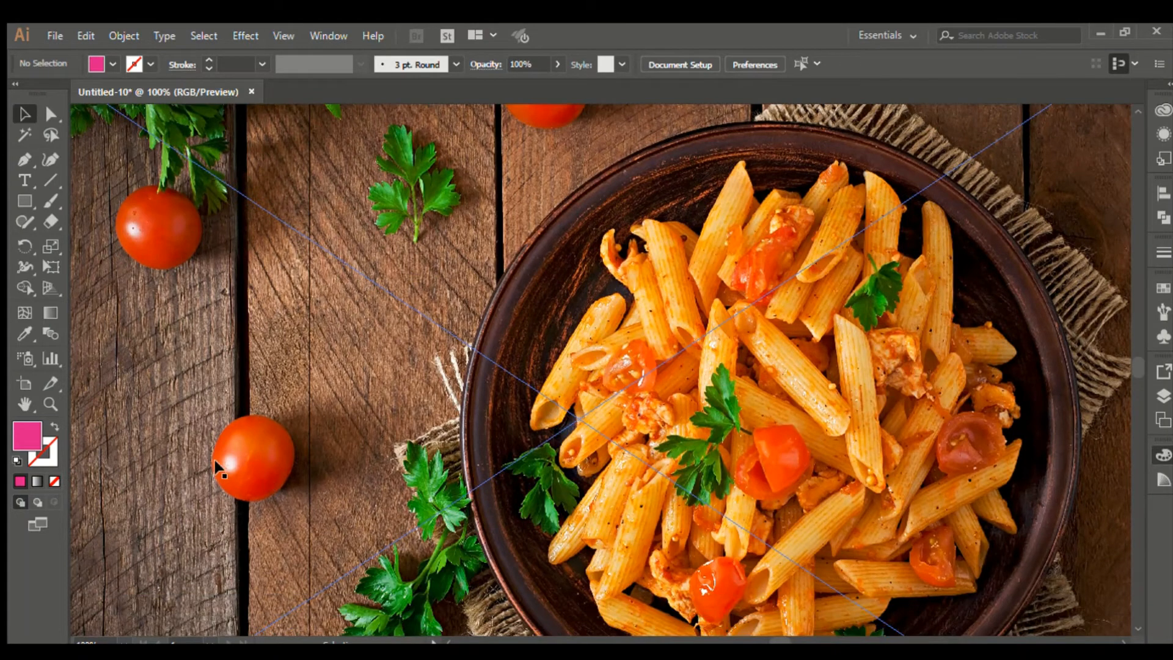
{"action": "scroll", "coordinate": [219, 464], "scroll_direction": "down", "scroll_amount": 2}
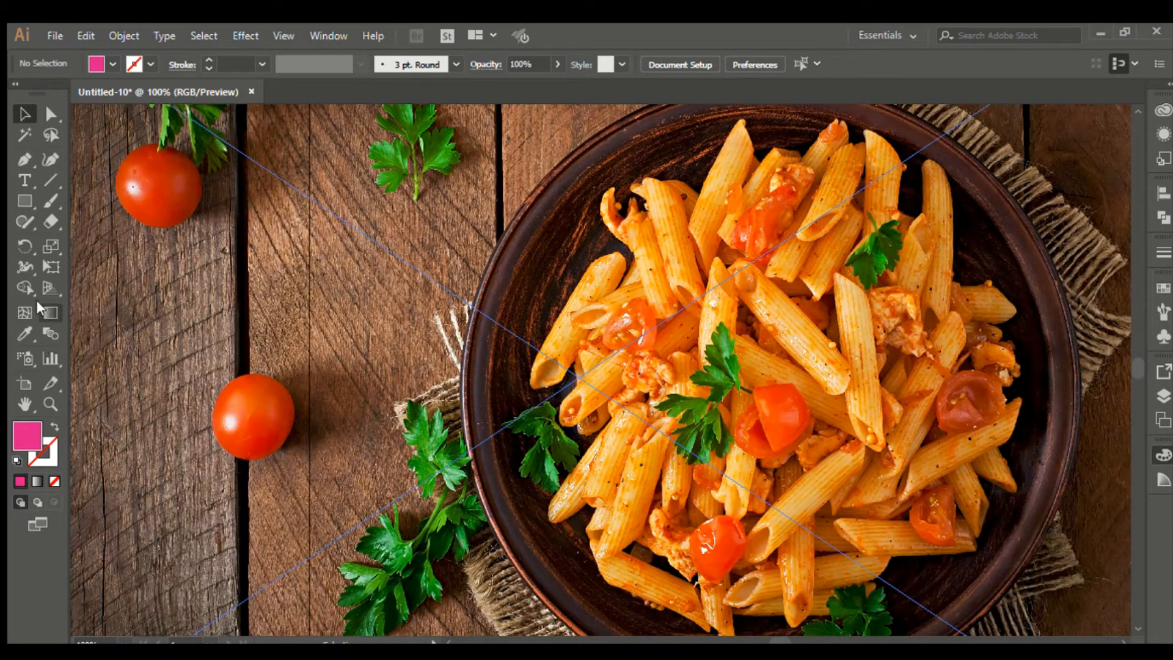
{"action": "left_click_drag", "start_coordinate": [17, 203], "coordinate": [90, 243]}
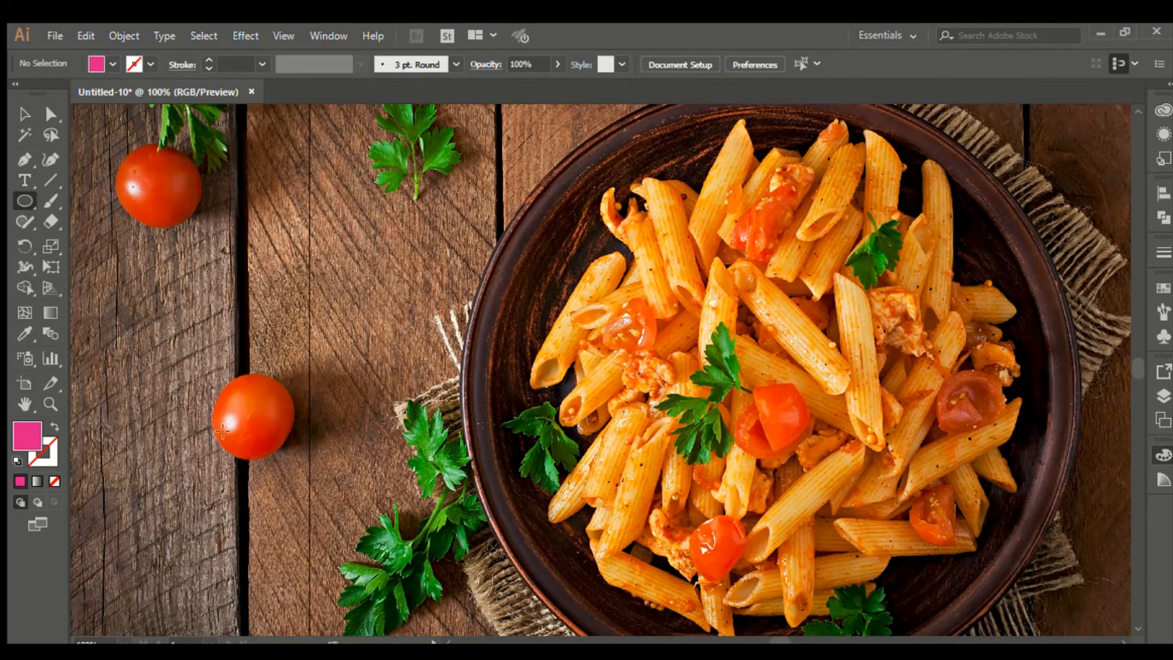
Step: Select the placed penne pasta image and delete it from the artboard
{"action": "left_click", "coordinate": [24, 113]}
{"action": "left_click", "coordinate": [324, 288]}
{"action": "scroll", "coordinate": [330, 287], "scroll_direction": "down", "scroll_amount": 2}
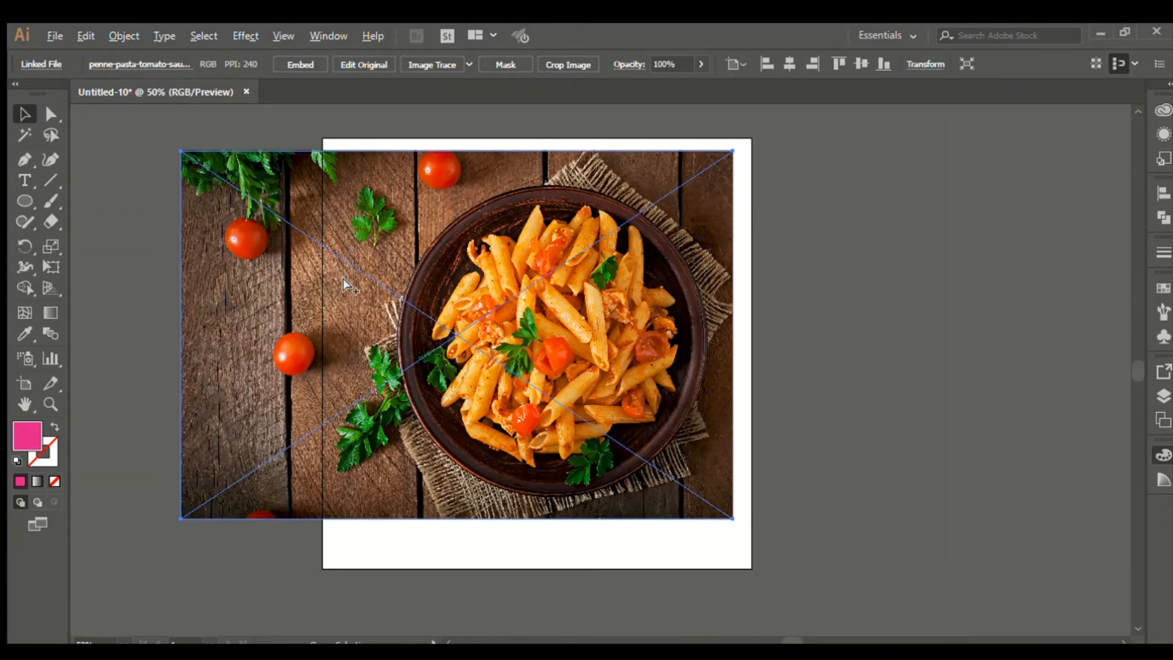
{"action": "left_click", "coordinate": [891, 313]}
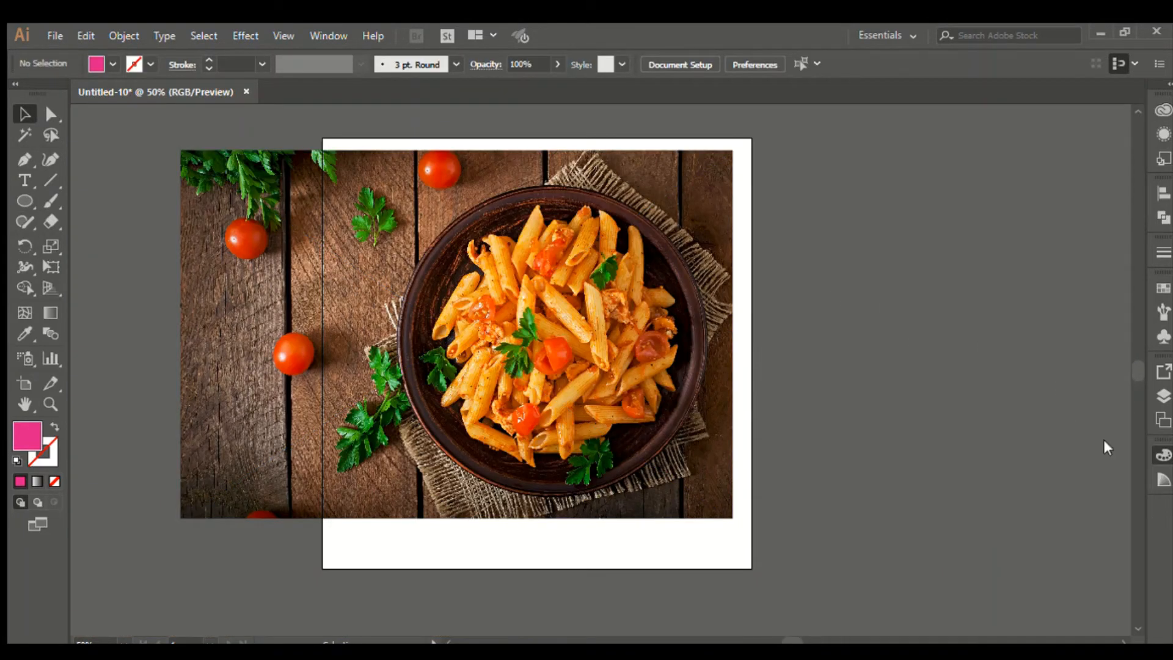
{"action": "left_click", "coordinate": [554, 305]}
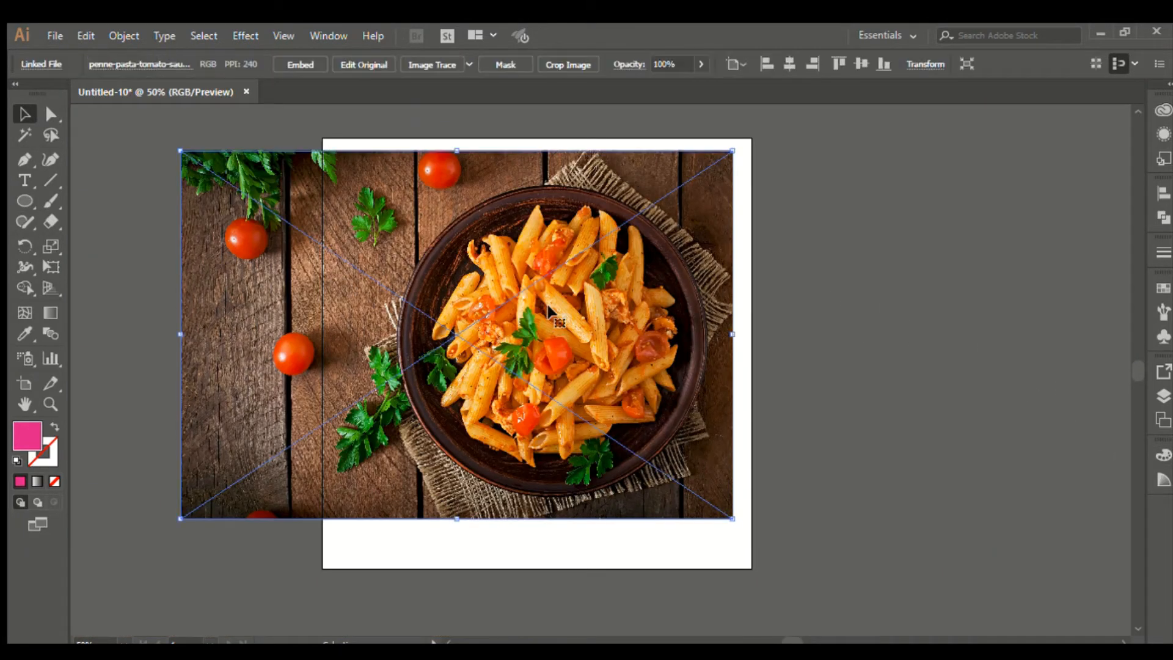
{"action": "key", "text": "Delete"}
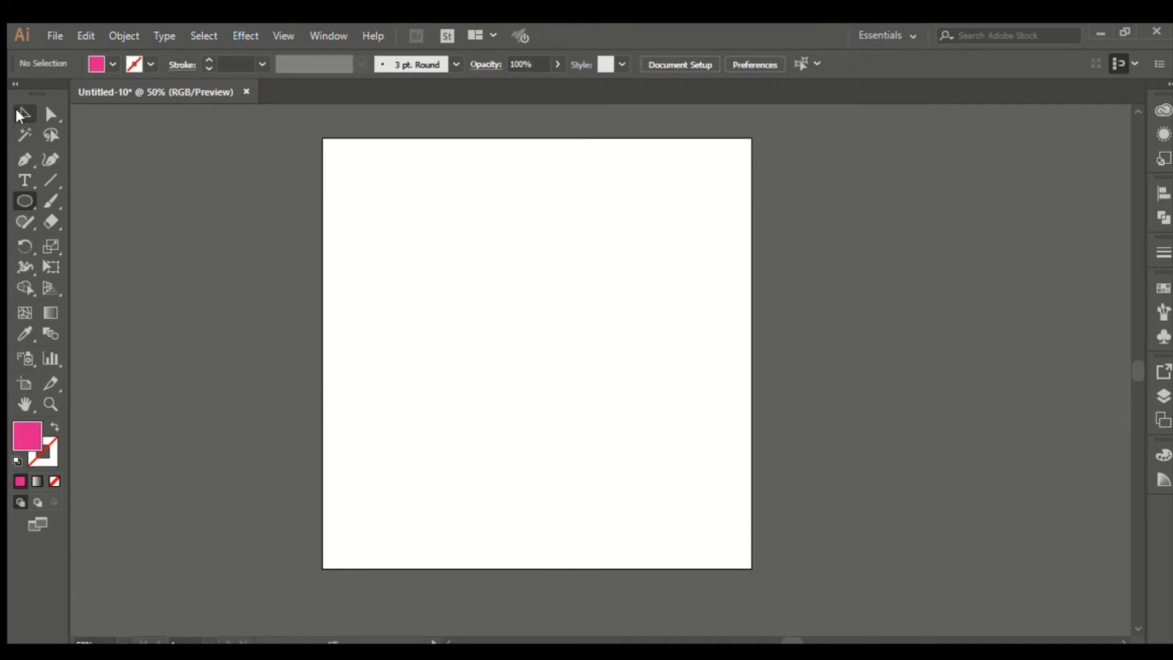
Step: Open the chinese house and tree.ai illustration as a second document
{"action": "left_click", "coordinate": [129, 93]}
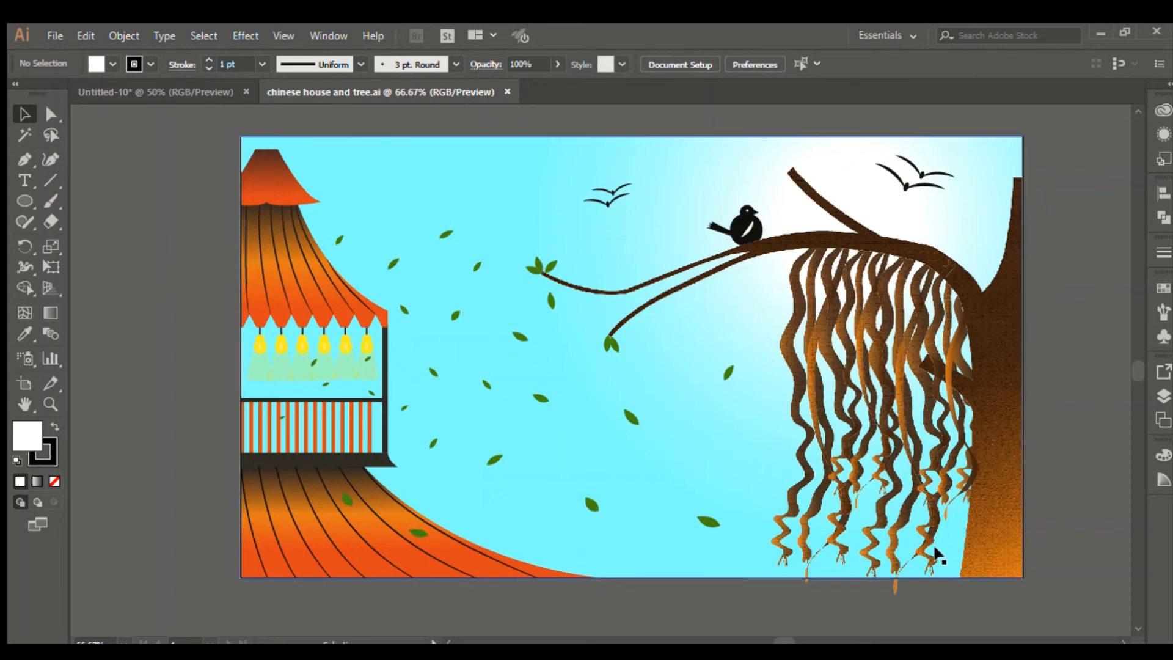
{"action": "left_click", "coordinate": [1003, 453]}
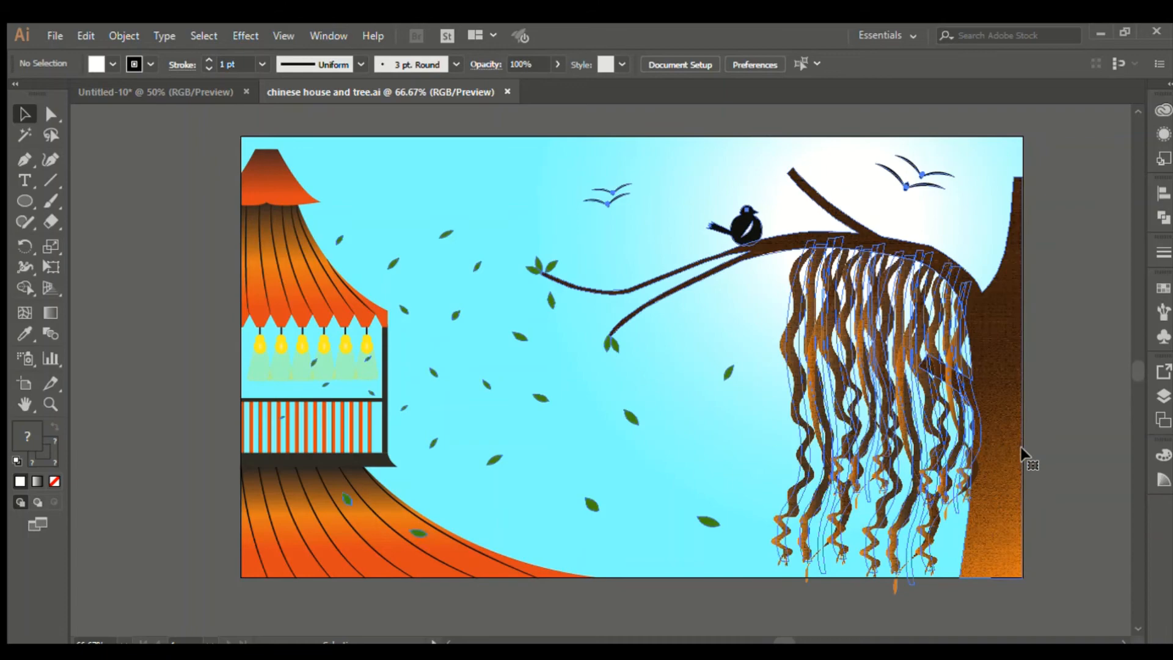
{"action": "left_click", "coordinate": [1095, 436]}
{"action": "scroll", "coordinate": [978, 553], "scroll_direction": "down", "scroll_amount": 2}
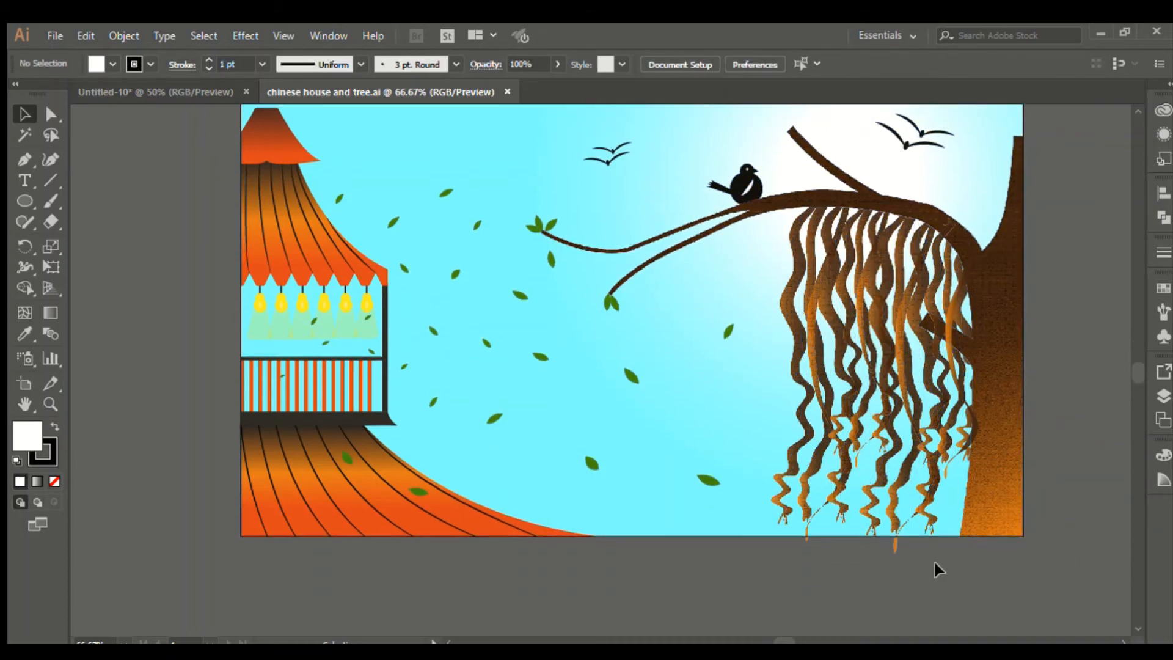
{"action": "scroll", "coordinate": [929, 559], "scroll_direction": "up", "scroll_amount": 4}
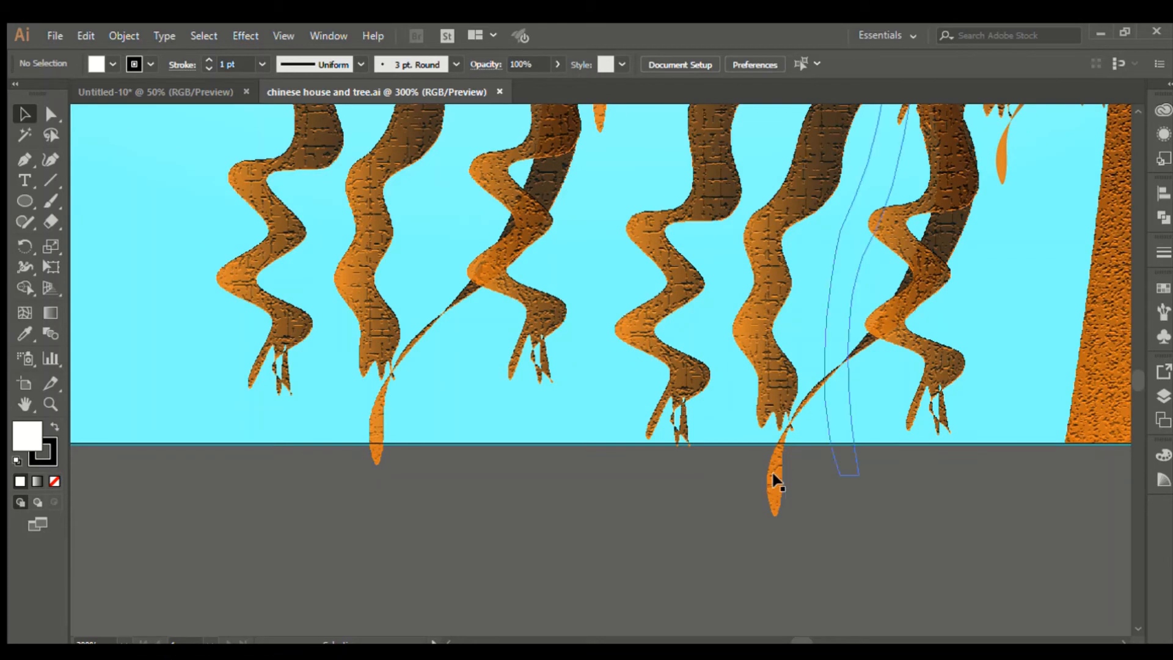
{"action": "scroll", "coordinate": [776, 474], "scroll_direction": "up", "scroll_amount": 2}
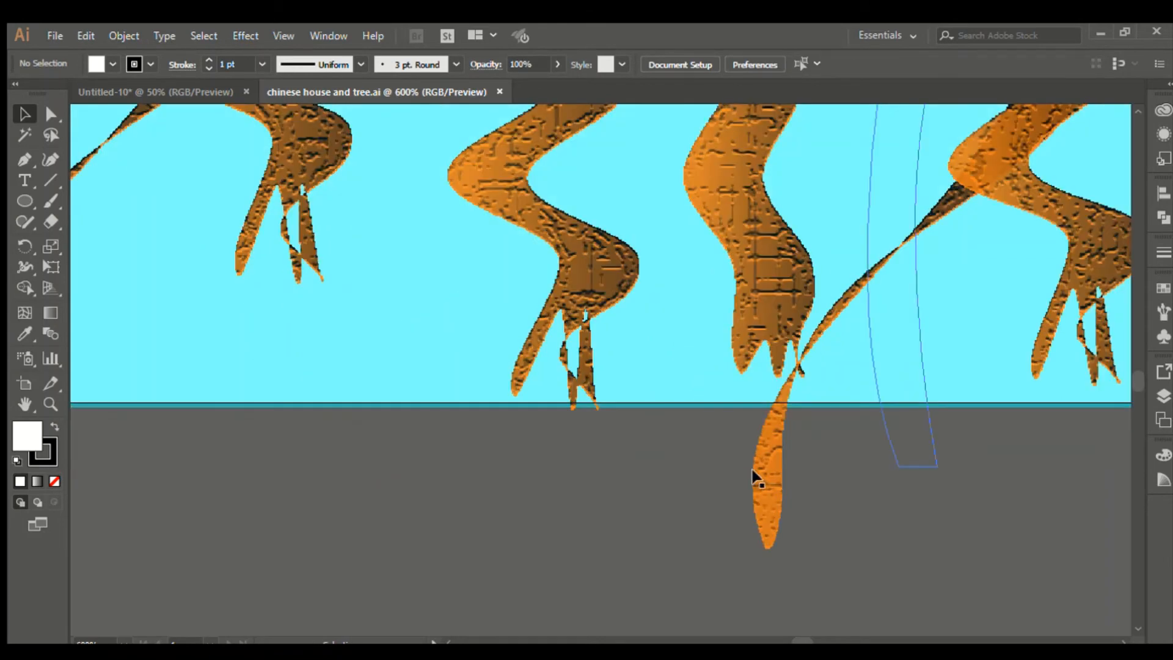
{"action": "left_click", "coordinate": [772, 462]}
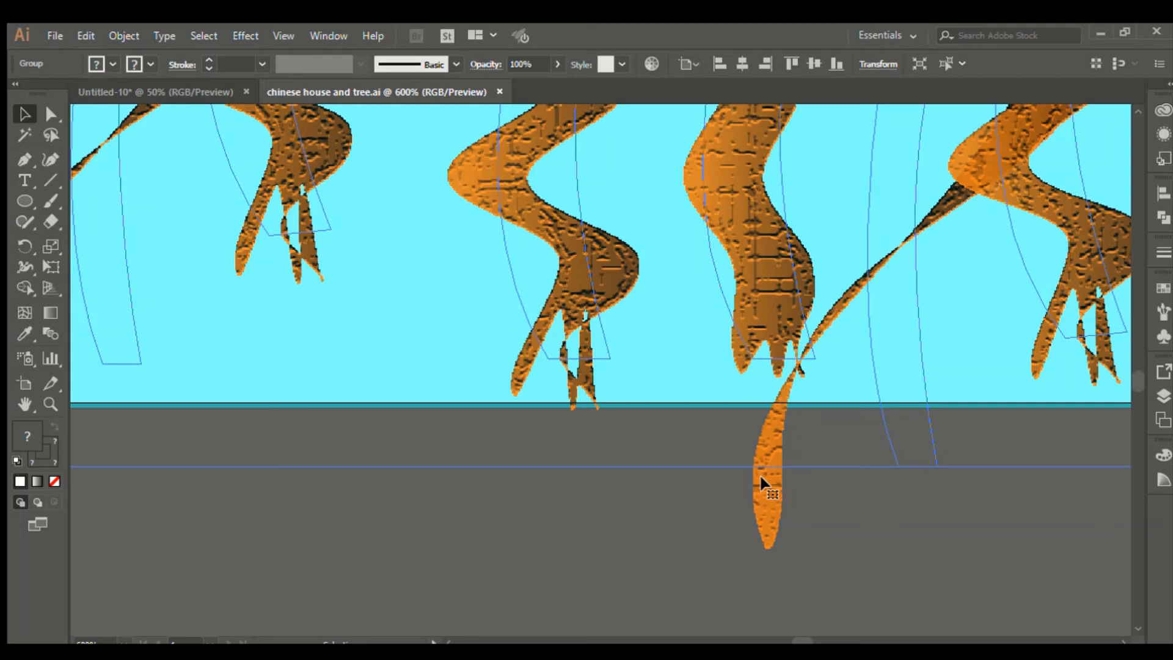
{"action": "left_click", "coordinate": [874, 501]}
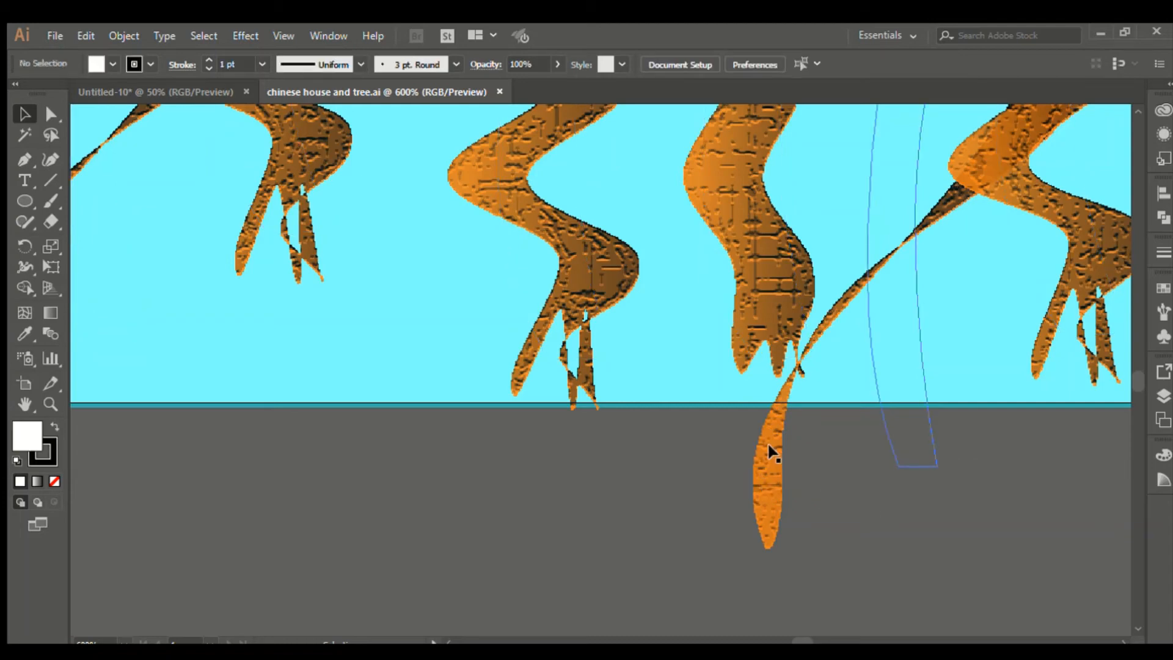
{"action": "scroll", "coordinate": [660, 492], "scroll_direction": "down", "scroll_amount": 4}
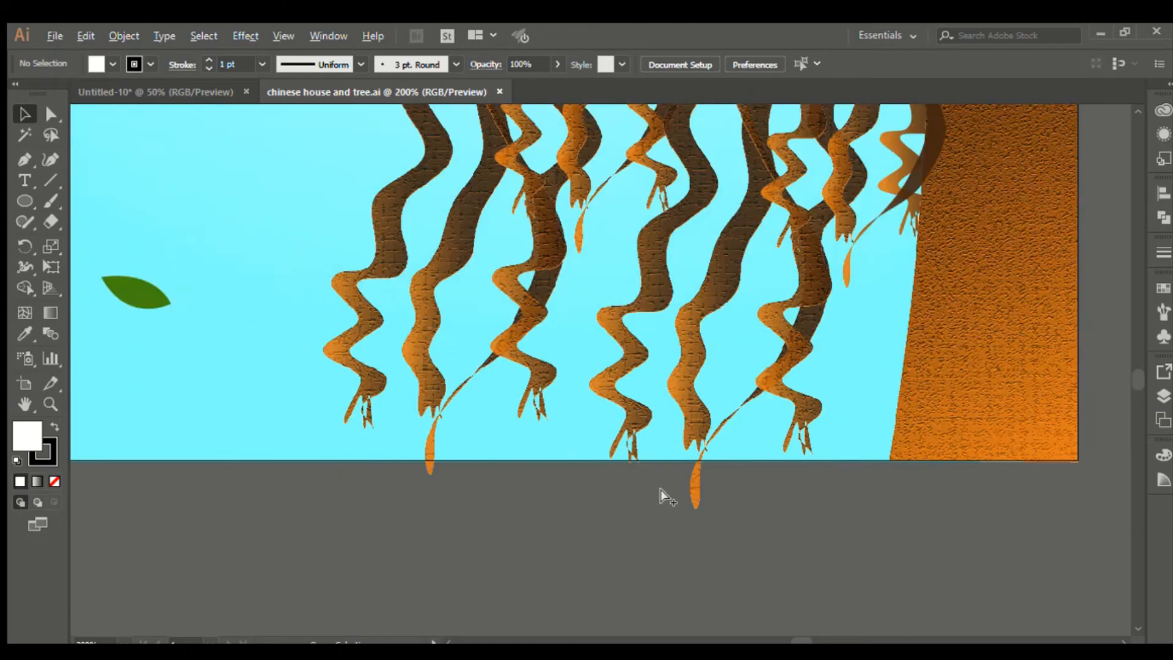
{"action": "scroll", "coordinate": [846, 550], "scroll_direction": "down", "scroll_amount": 2}
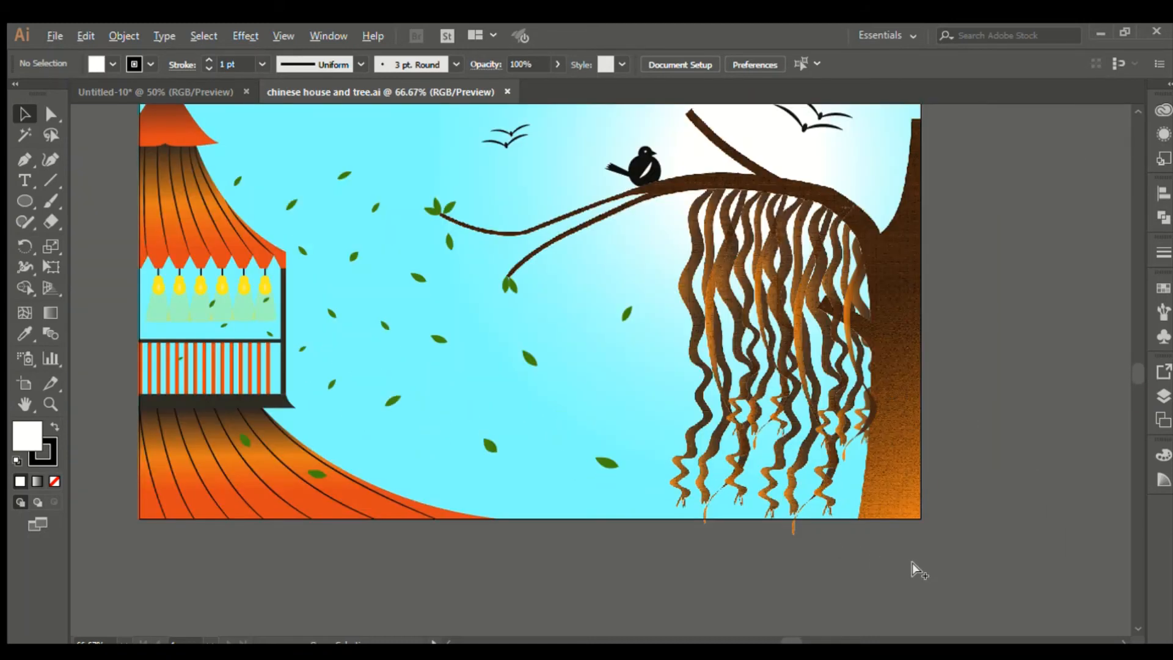
{"action": "scroll", "coordinate": [808, 558], "scroll_direction": "up", "scroll_amount": 3}
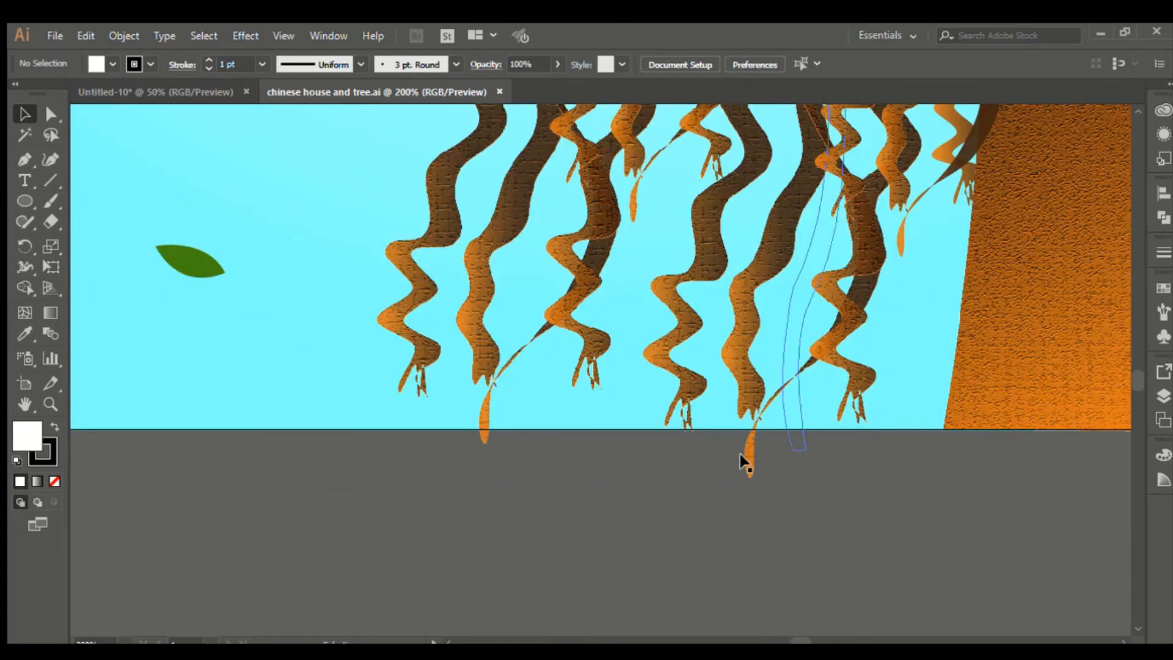
{"action": "scroll", "coordinate": [802, 490], "scroll_direction": "down", "scroll_amount": 3}
{"action": "scroll", "coordinate": [801, 484], "scroll_direction": "down", "scroll_amount": 1}
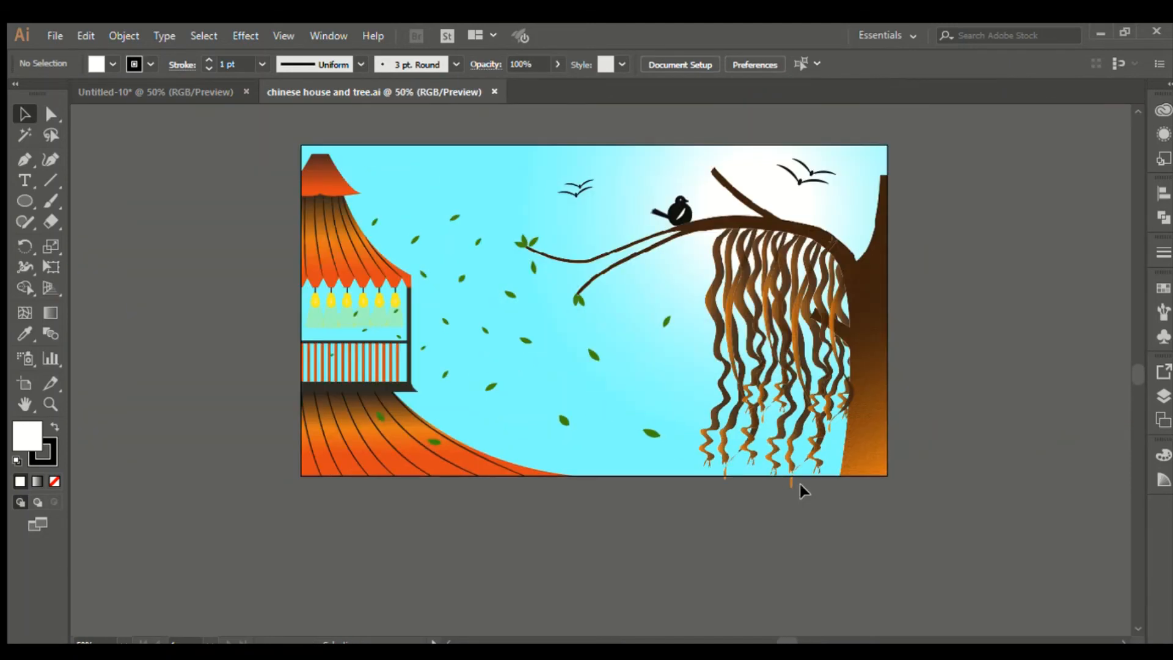
{"action": "scroll", "coordinate": [801, 484], "scroll_direction": "up", "scroll_amount": 1}
{"action": "key", "text": "m"}
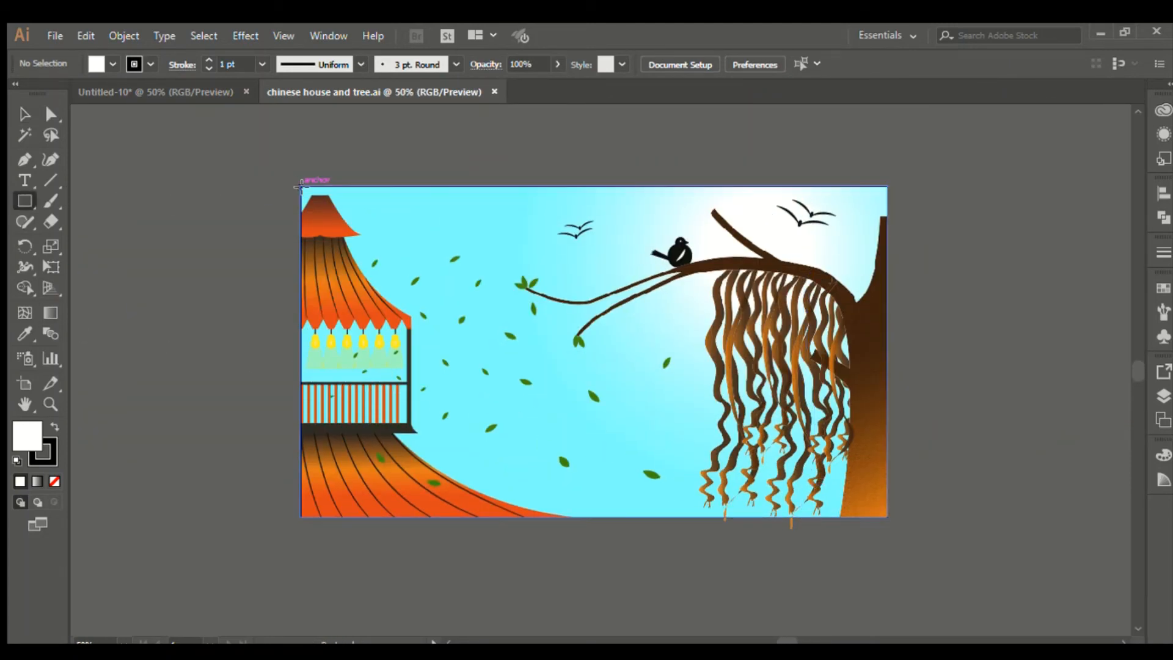
Step: Draw an artboard-sized rectangle, select all artwork with it, and clip everything to it
{"action": "left_click_drag", "start_coordinate": [298, 185], "coordinate": [890, 516]}
{"action": "left_click", "coordinate": [24, 114]}
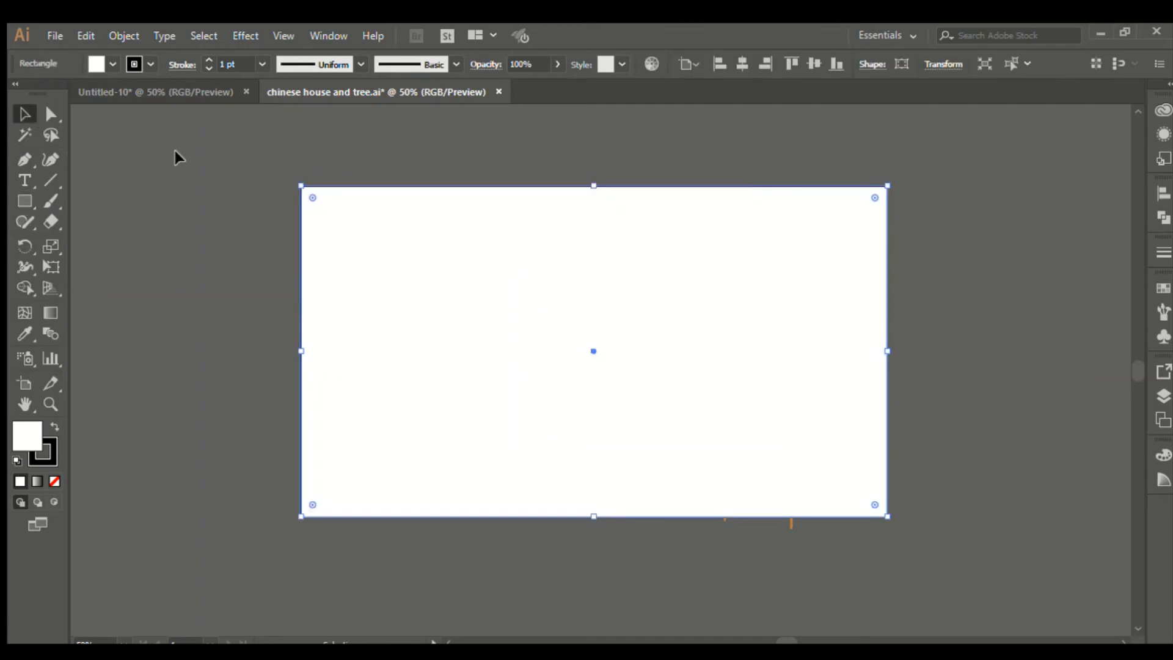
{"action": "left_click", "coordinate": [175, 154]}
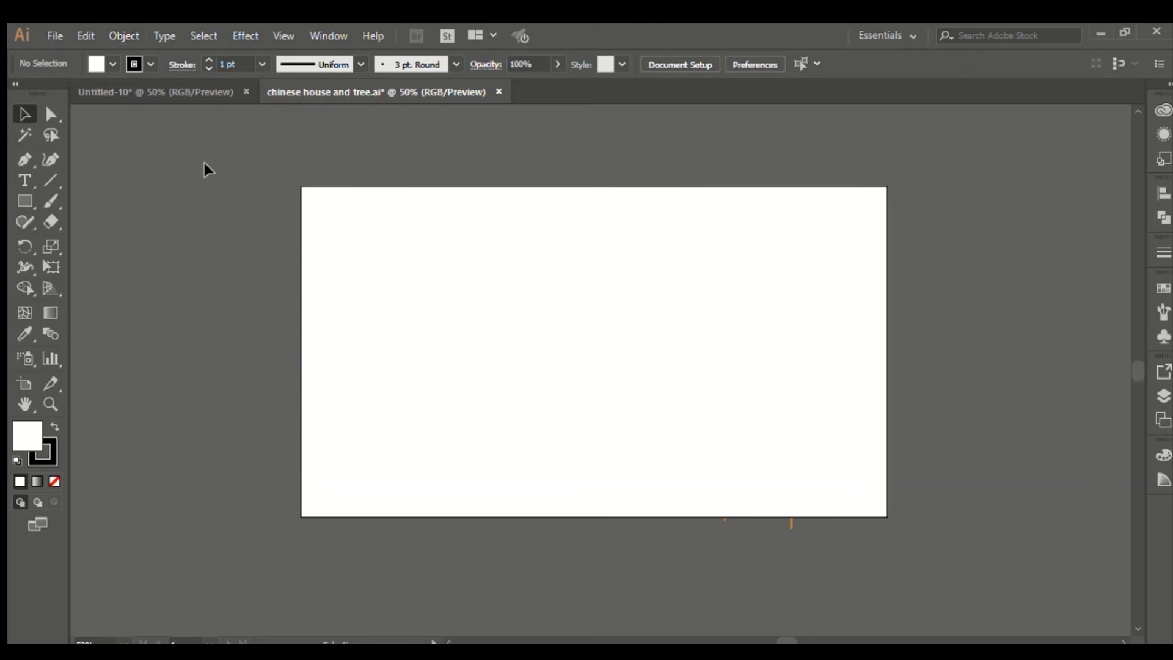
{"action": "left_click_drag", "start_coordinate": [207, 146], "coordinate": [1008, 572]}
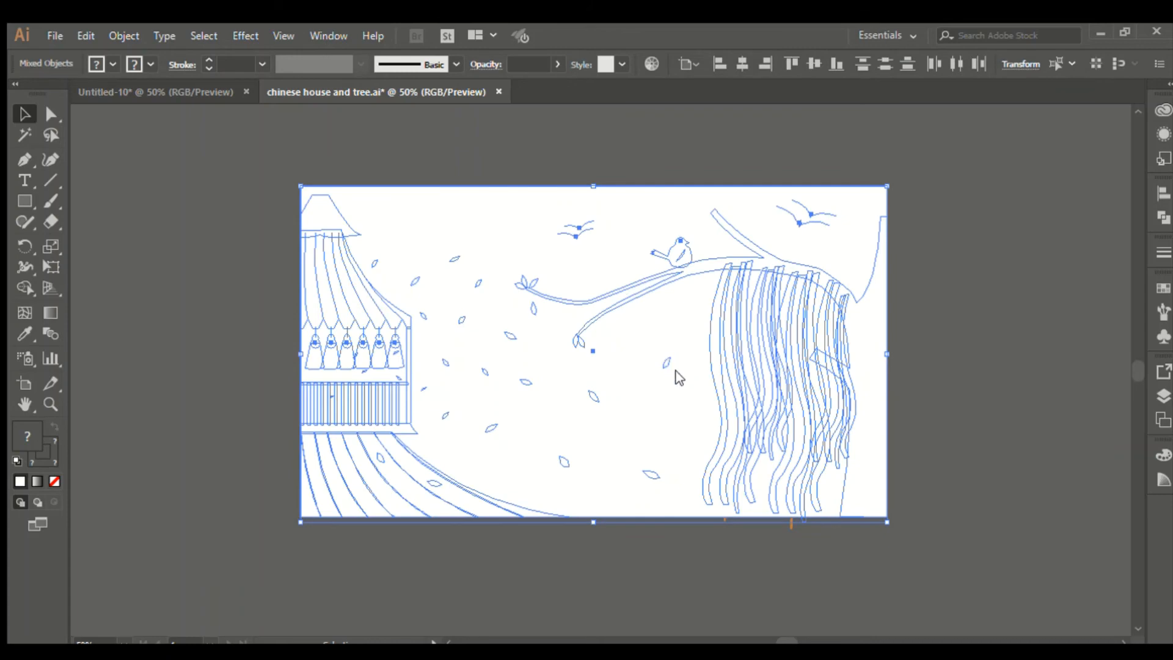
{"action": "key", "text": "ctrl+y"}
{"action": "left_click", "coordinate": [809, 548]}
{"action": "key", "text": "ctrl+1"}
{"action": "scroll", "coordinate": [802, 526], "scroll_direction": "up", "scroll_amount": 2}
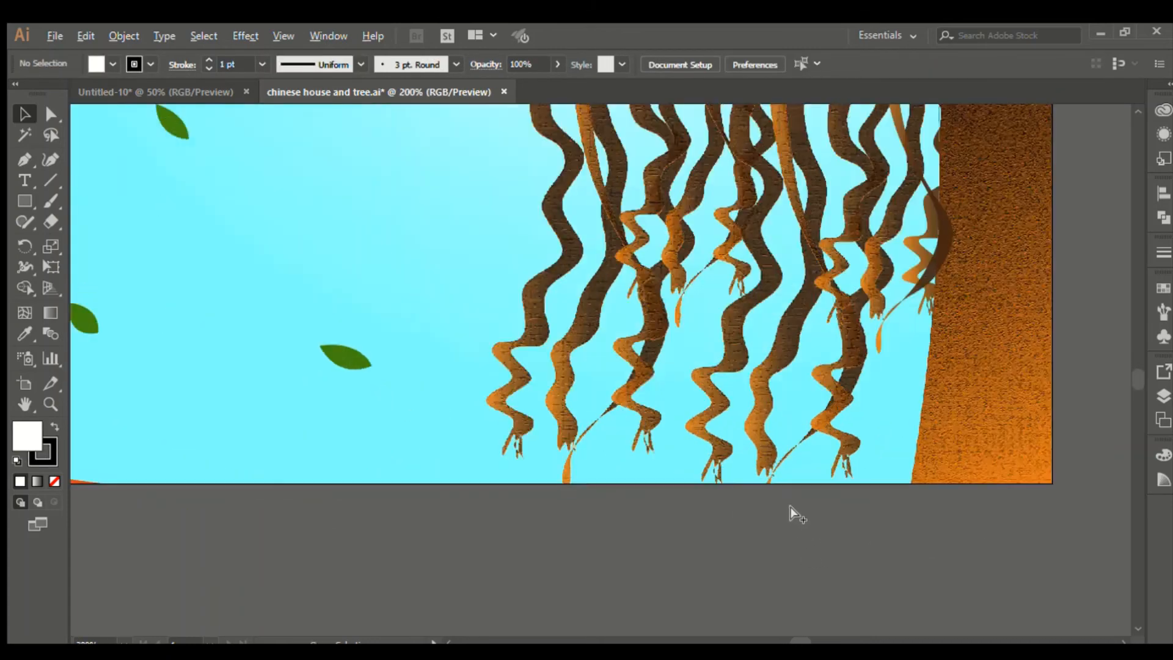
Step: Zoom in and out on the clipped illustration to check the trimmed roots
{"action": "scroll", "coordinate": [791, 505], "scroll_direction": "down", "scroll_amount": 3}
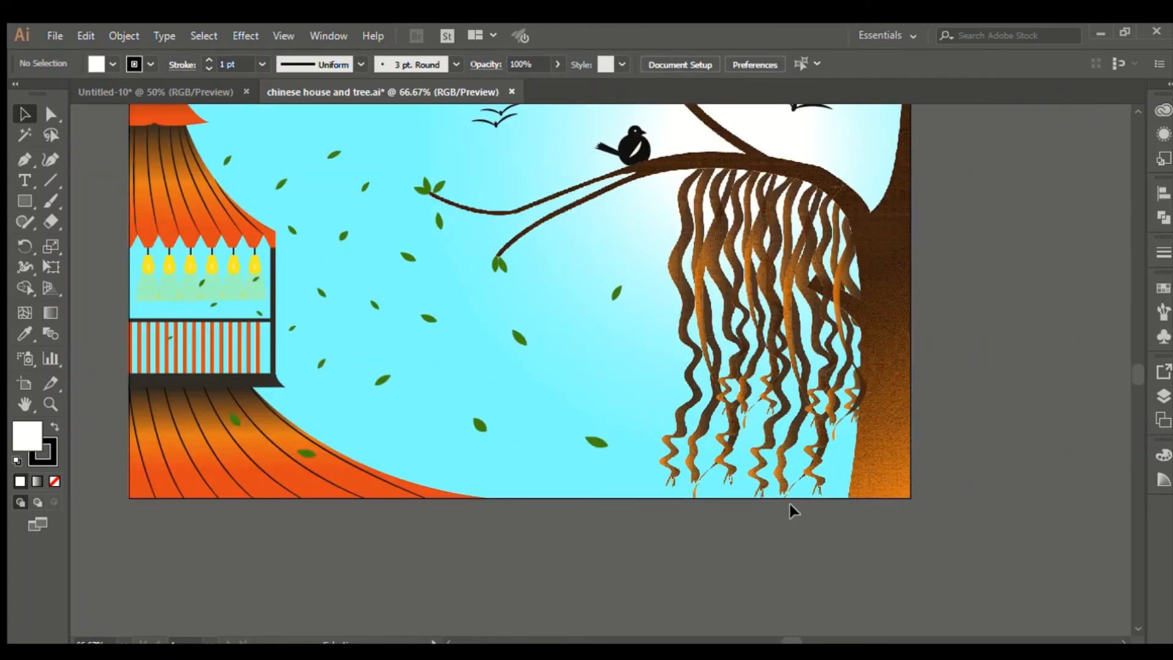
{"action": "scroll", "coordinate": [790, 502], "scroll_direction": "up", "scroll_amount": 2}
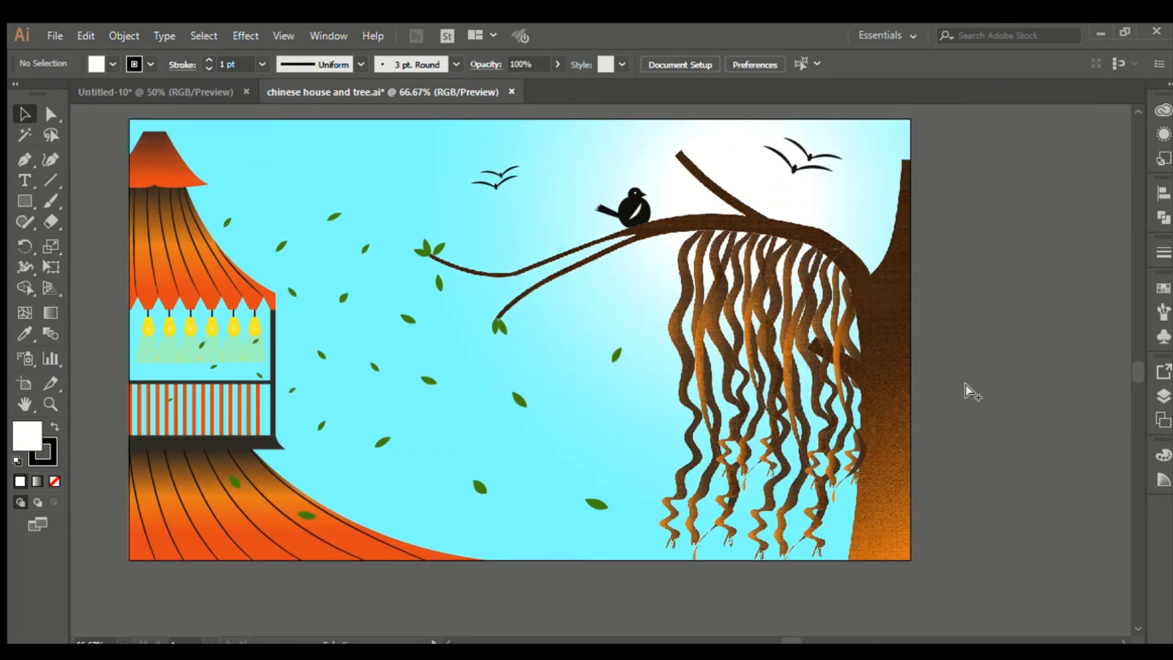
{"action": "scroll", "coordinate": [965, 383], "scroll_direction": "down", "scroll_amount": 1}
{"action": "scroll", "coordinate": [966, 383], "scroll_direction": "up", "scroll_amount": 1}
{"action": "scroll", "coordinate": [963, 382], "scroll_direction": "up", "scroll_amount": 1}
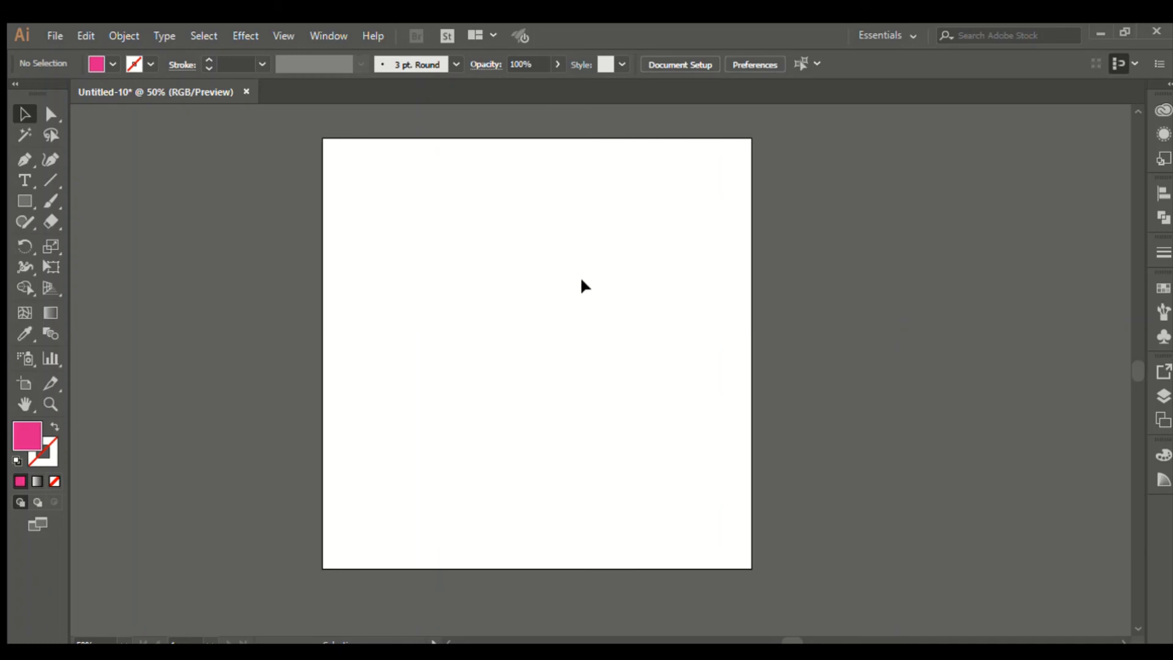
{"action": "scroll", "coordinate": [582, 281], "scroll_direction": "up", "scroll_amount": 1}
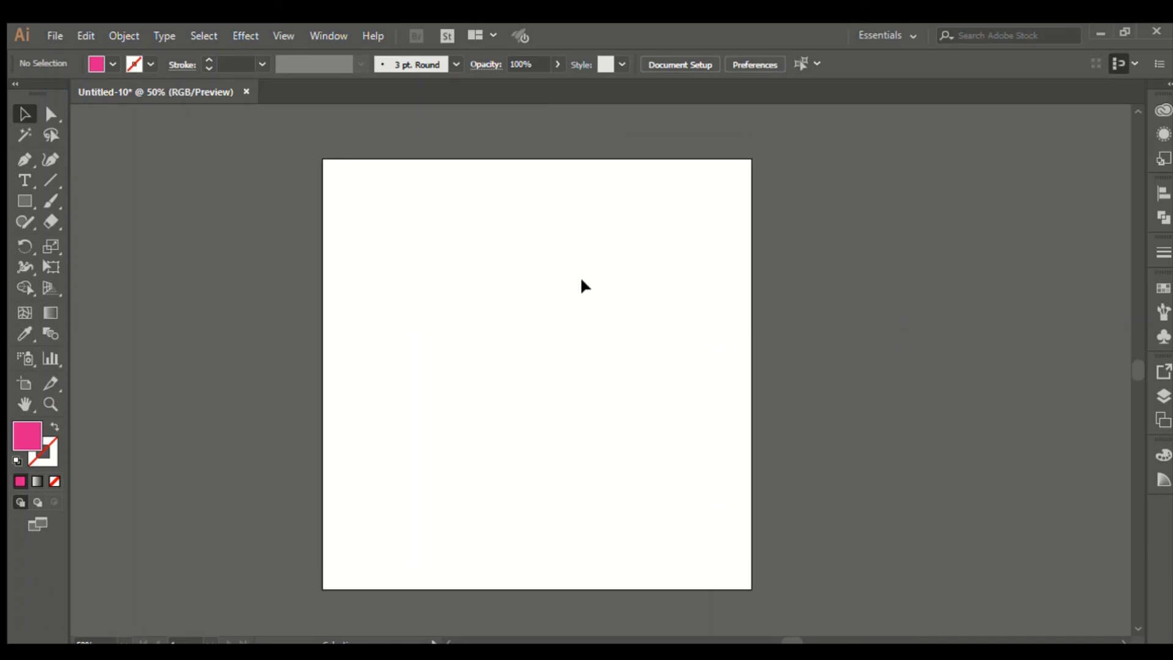